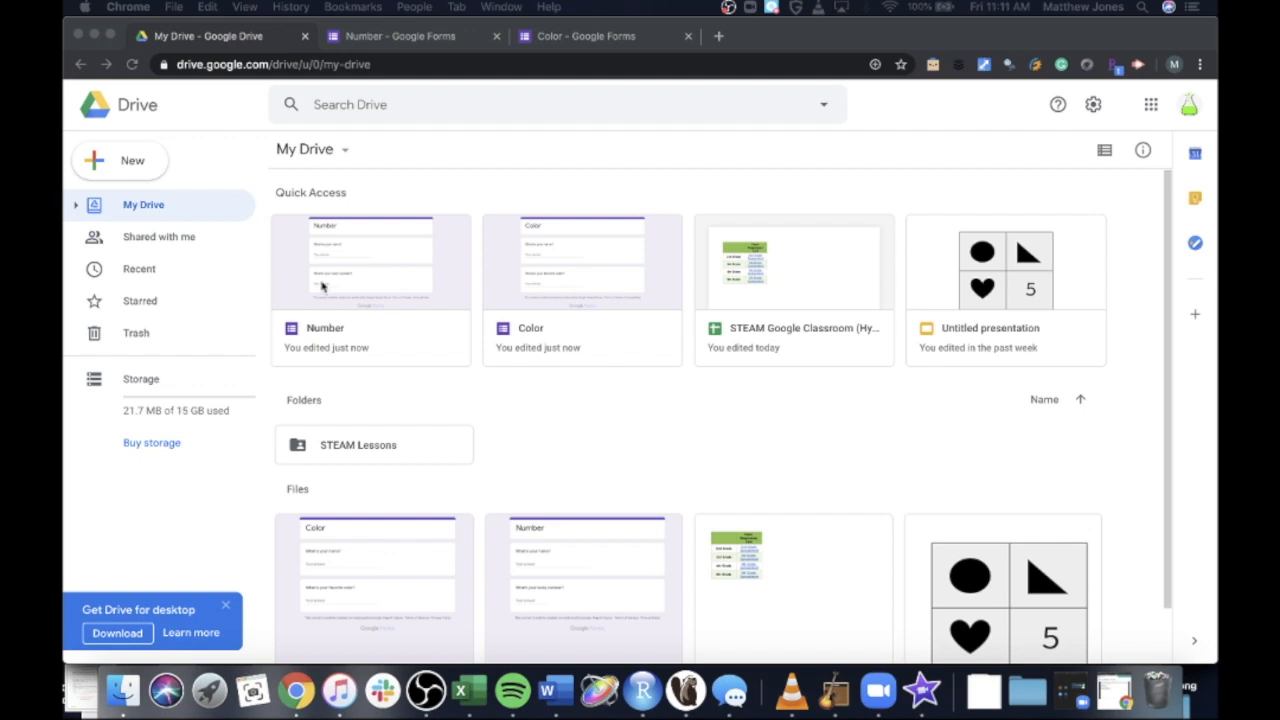
click(143, 172)
click(120, 177)
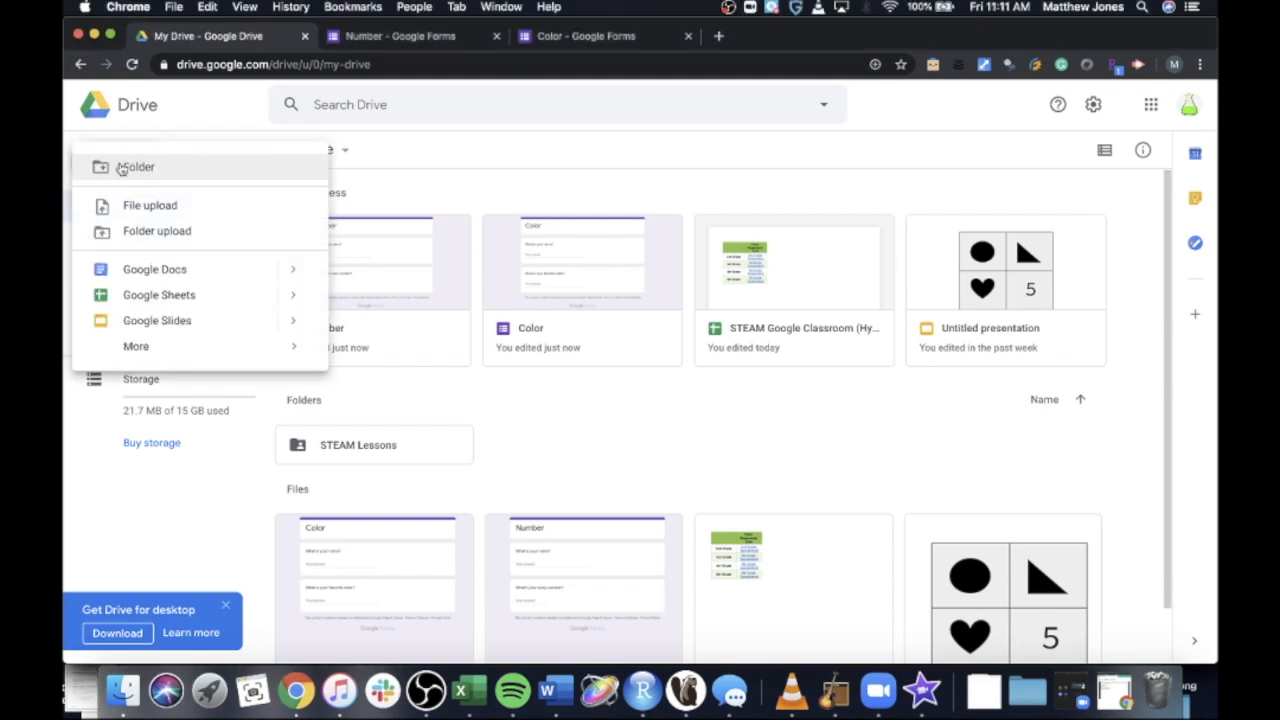
mouse_move(298, 348)
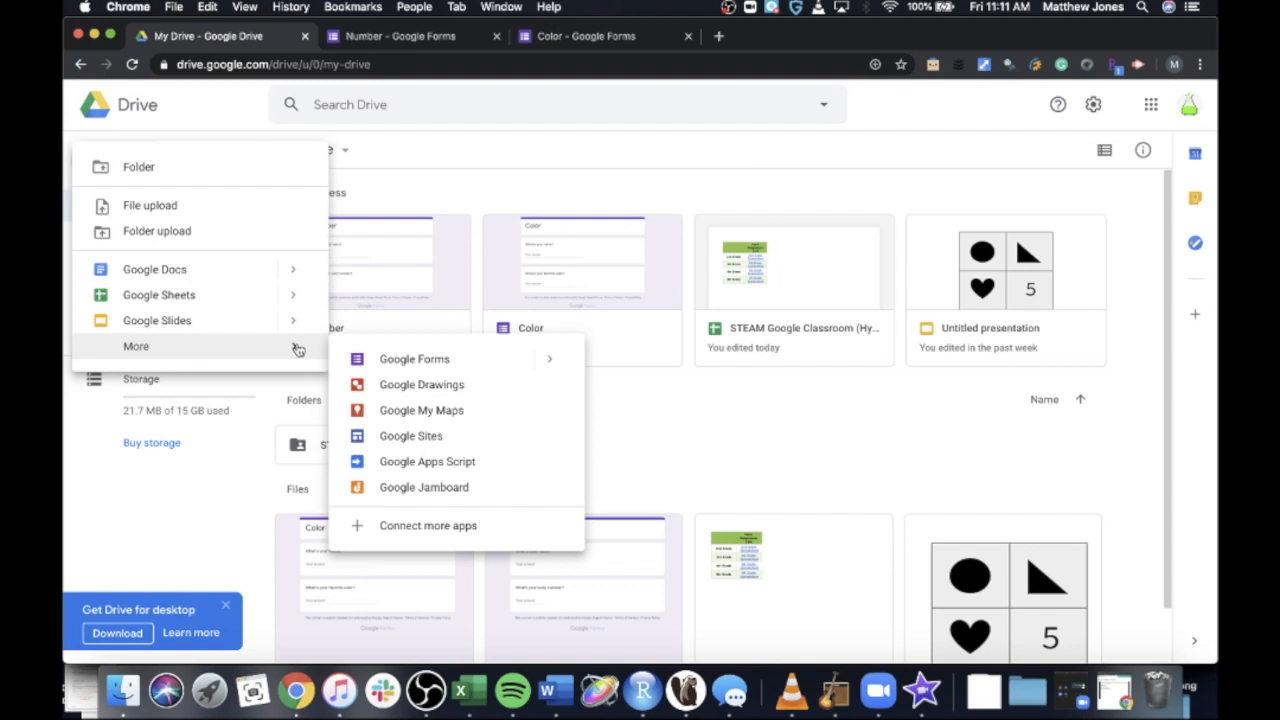
click(700, 405)
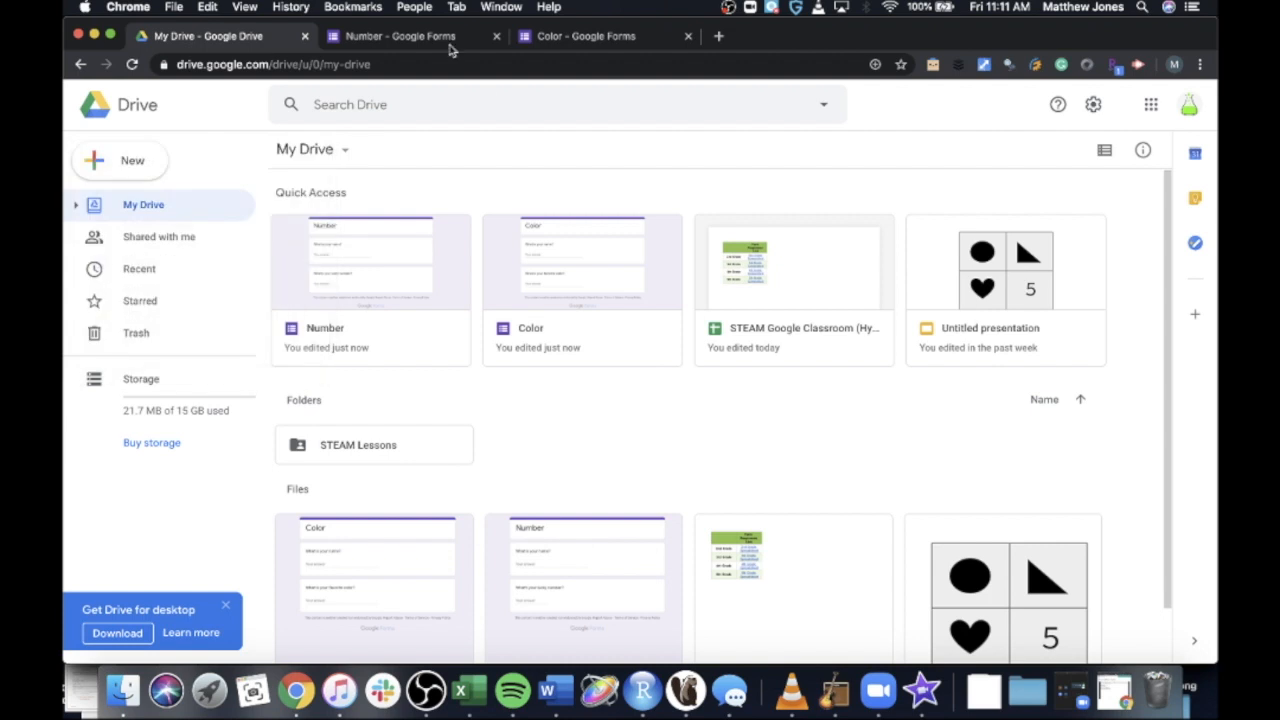
Step: Compare the questions in the Number form with those in the Color form
click(392, 36)
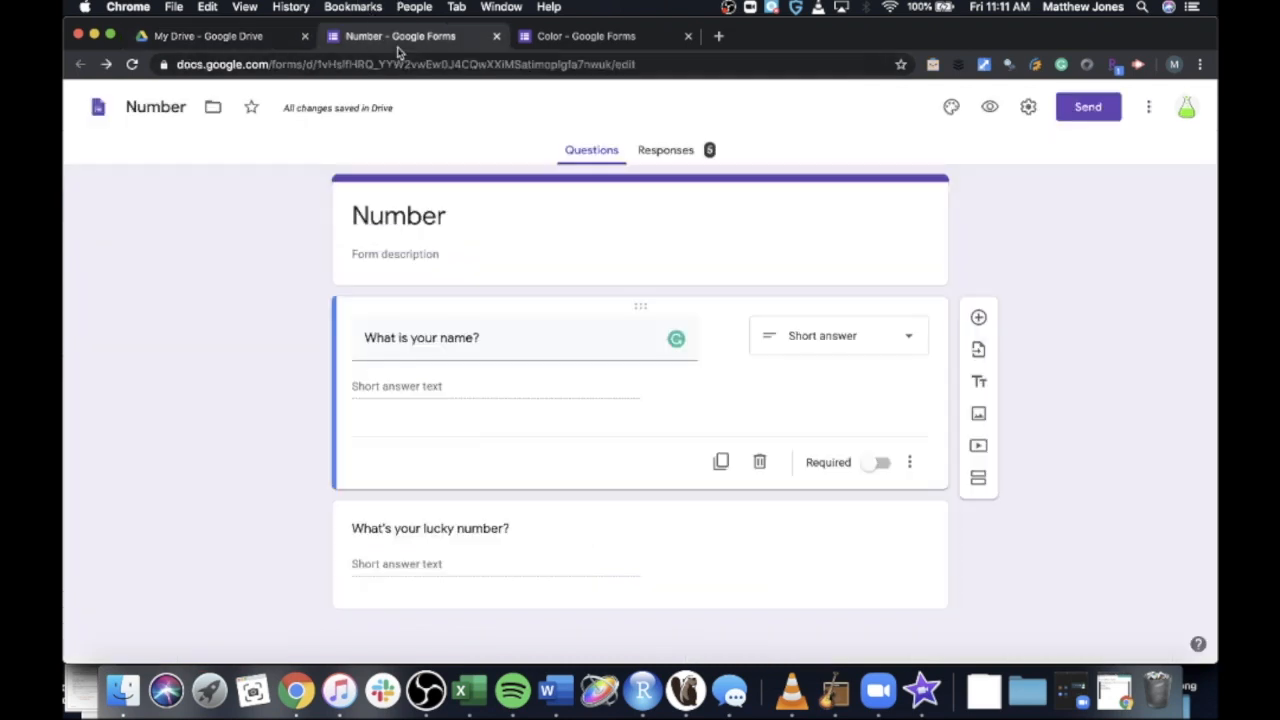
click(609, 38)
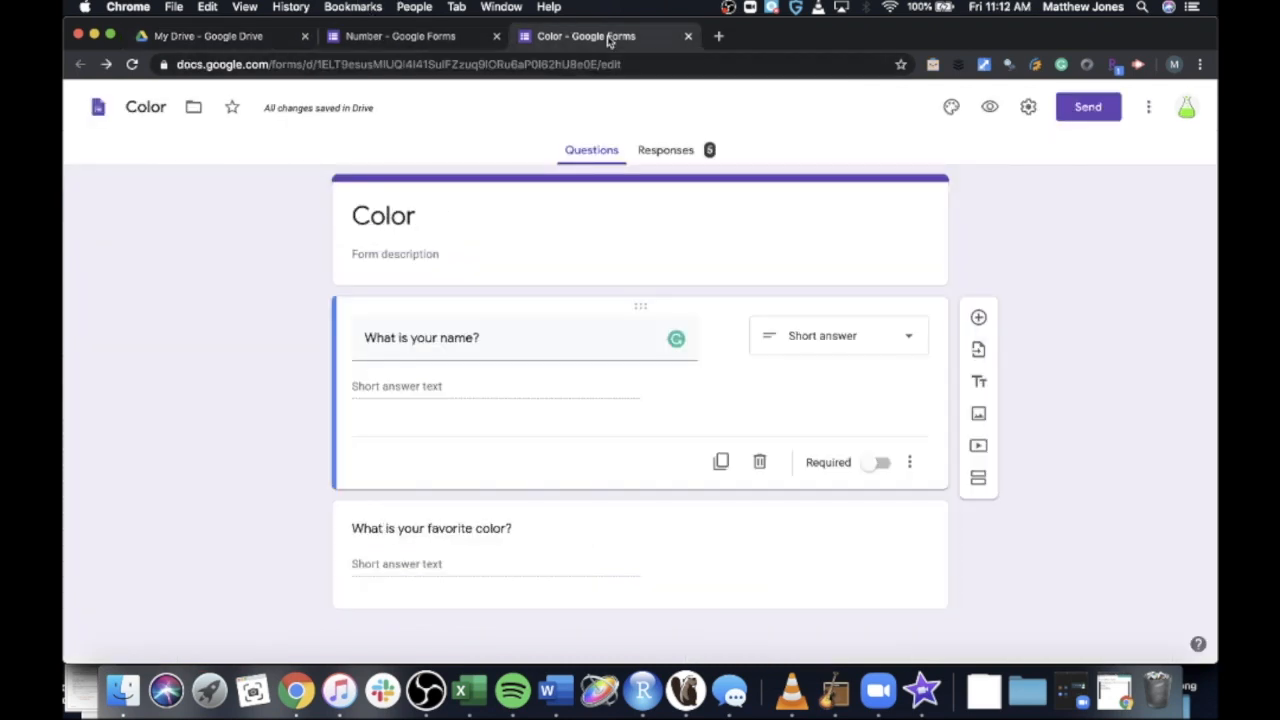
click(421, 40)
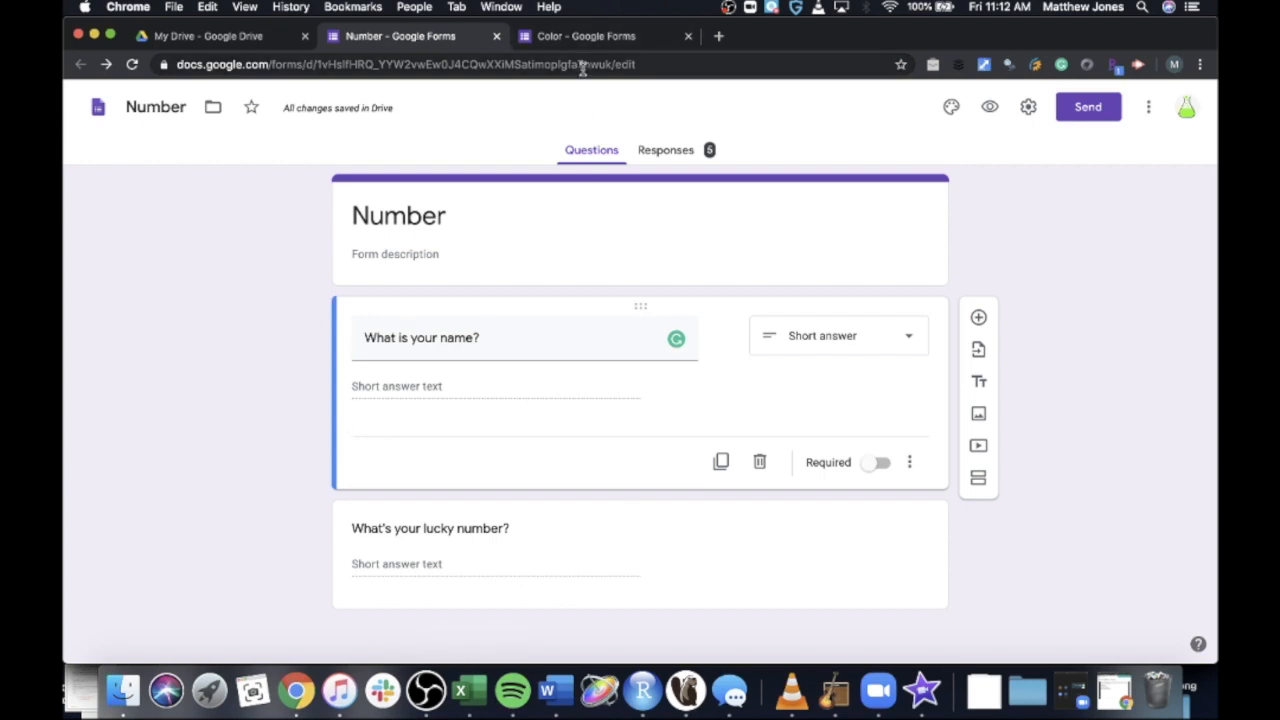
click(598, 38)
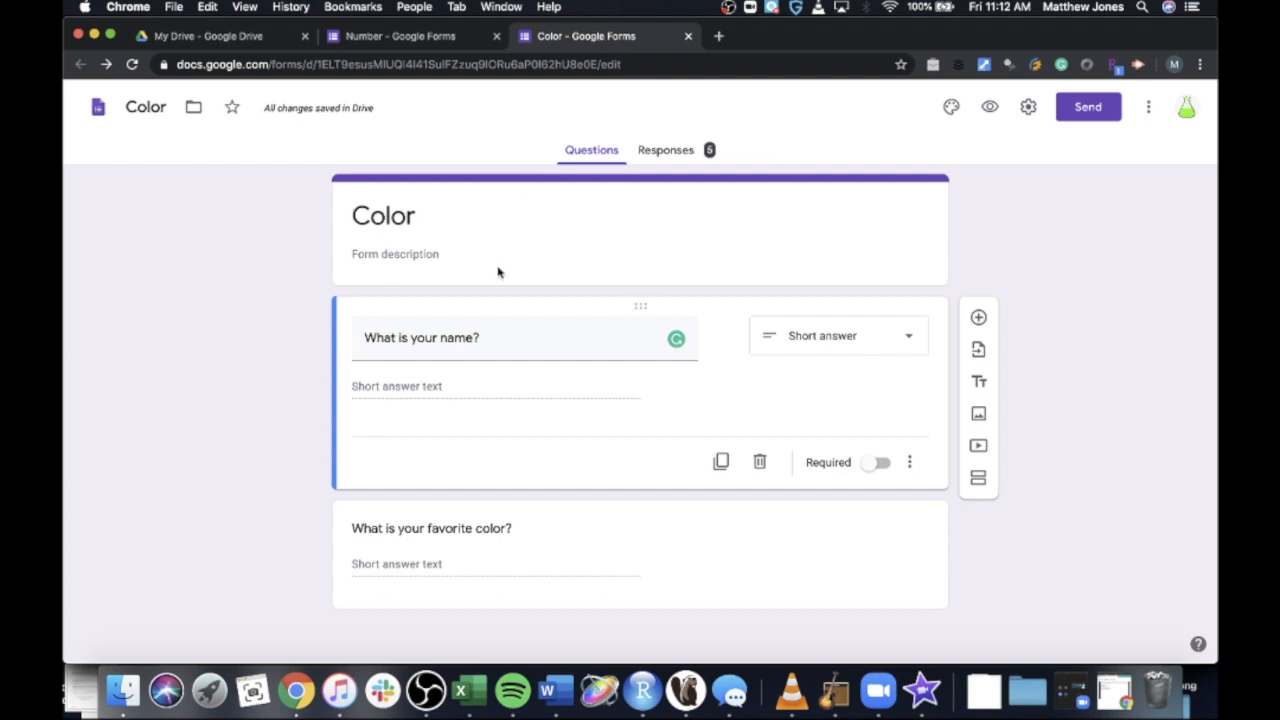
click(406, 40)
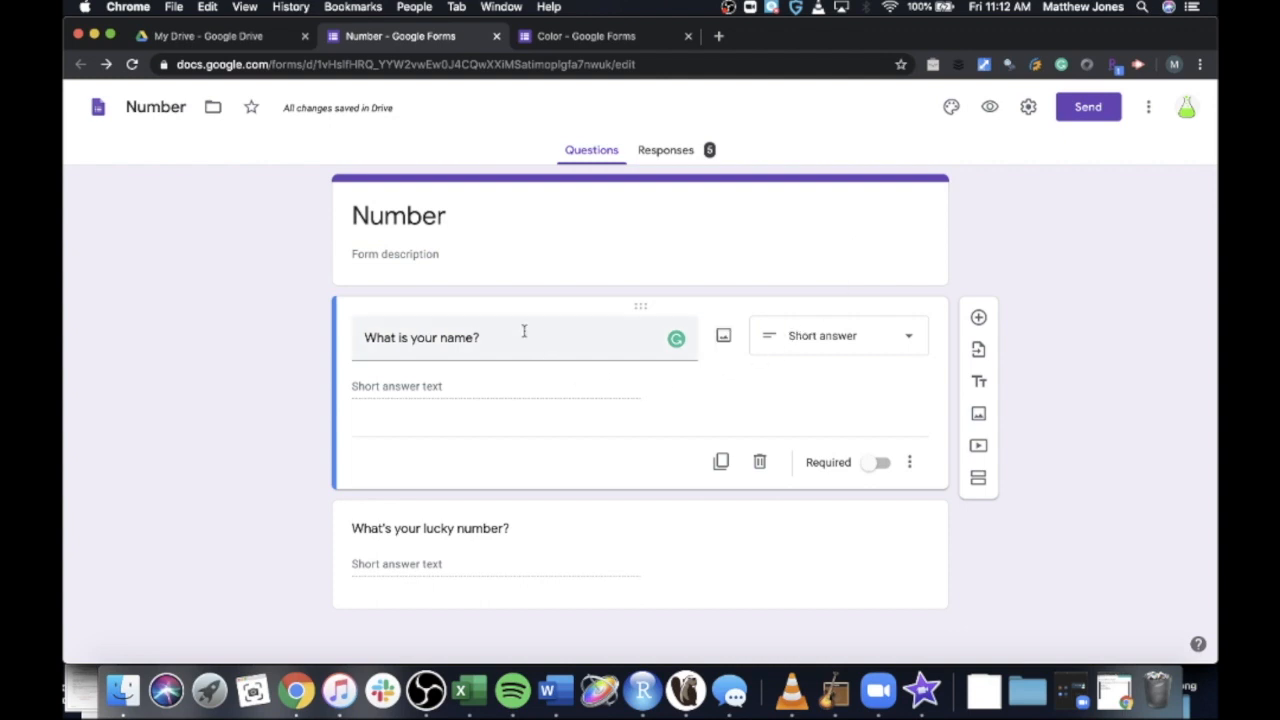
Step: Review the Number form's responses in the summary and then question by question
click(650, 150)
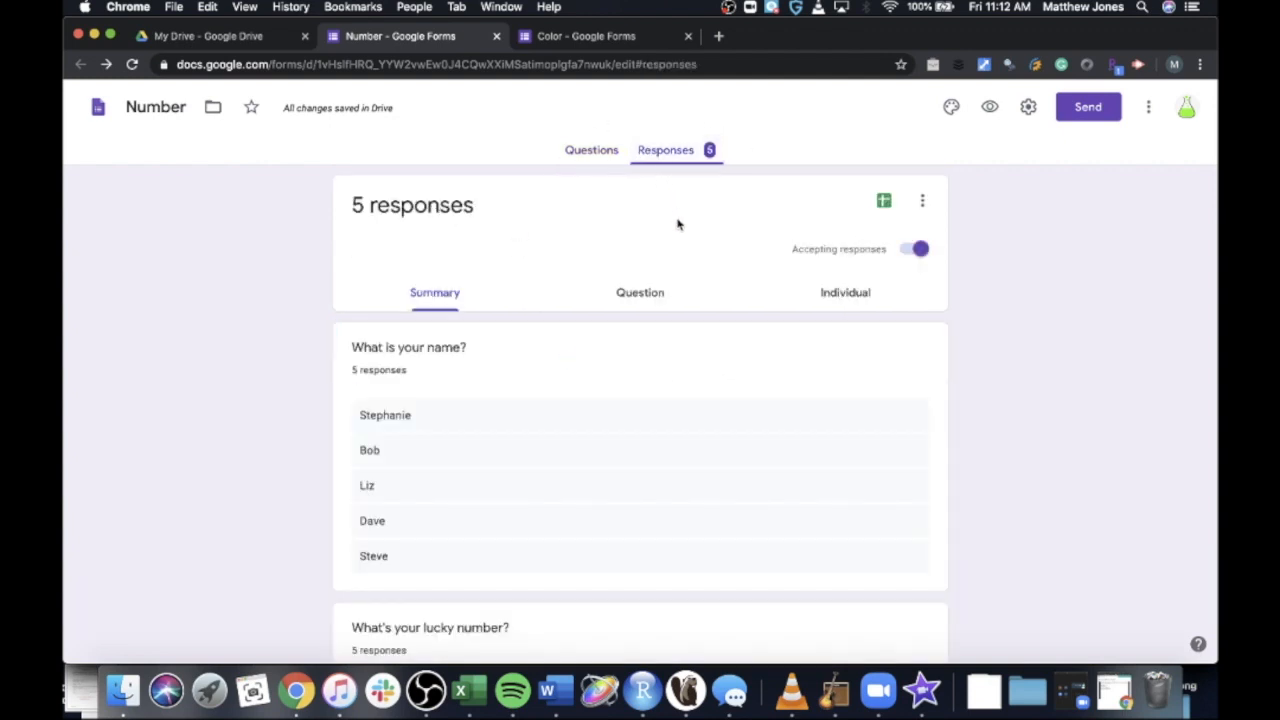
scroll(666, 354, down, 5)
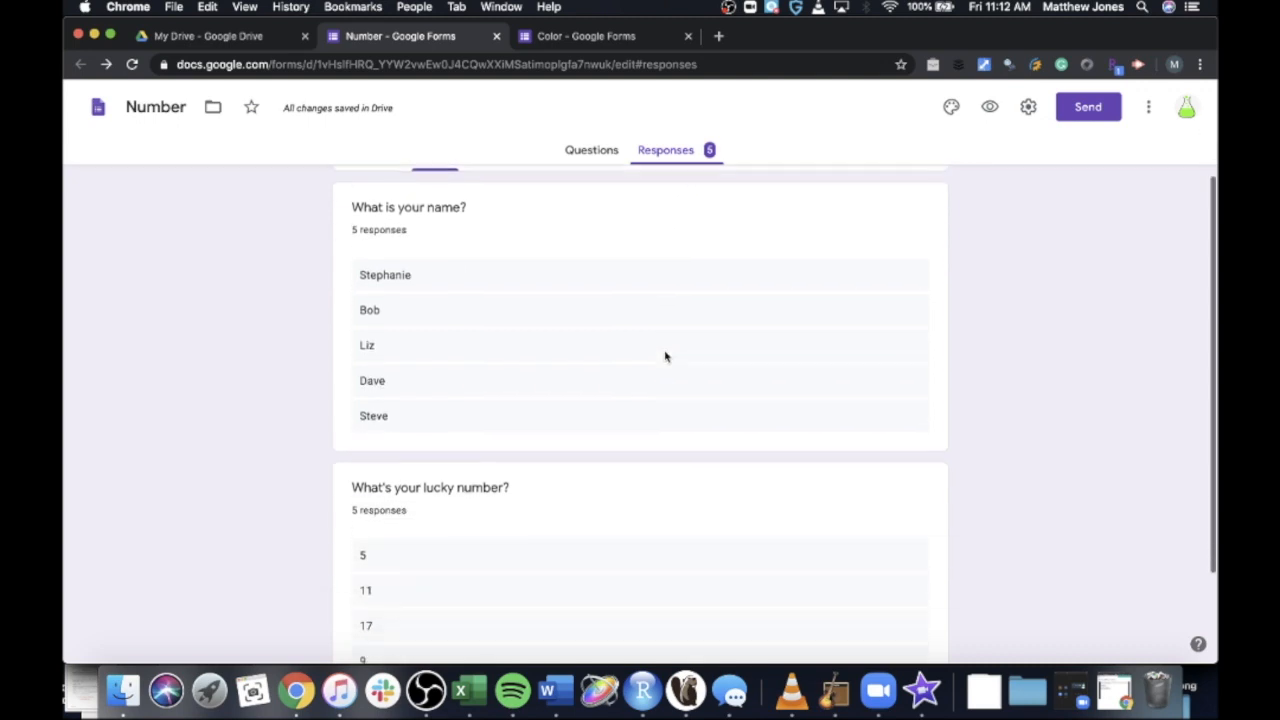
scroll(666, 354, up, 4)
scroll(654, 349, up, 2)
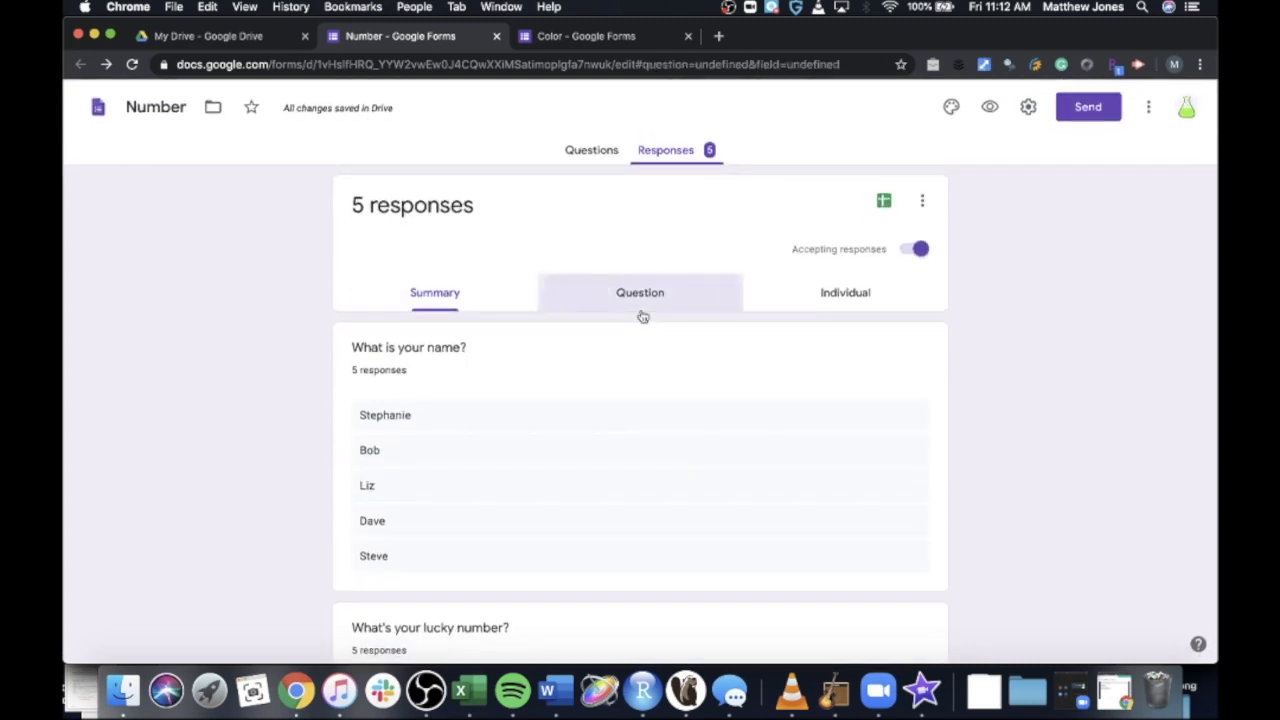
click(640, 305)
scroll(642, 316, down, 2)
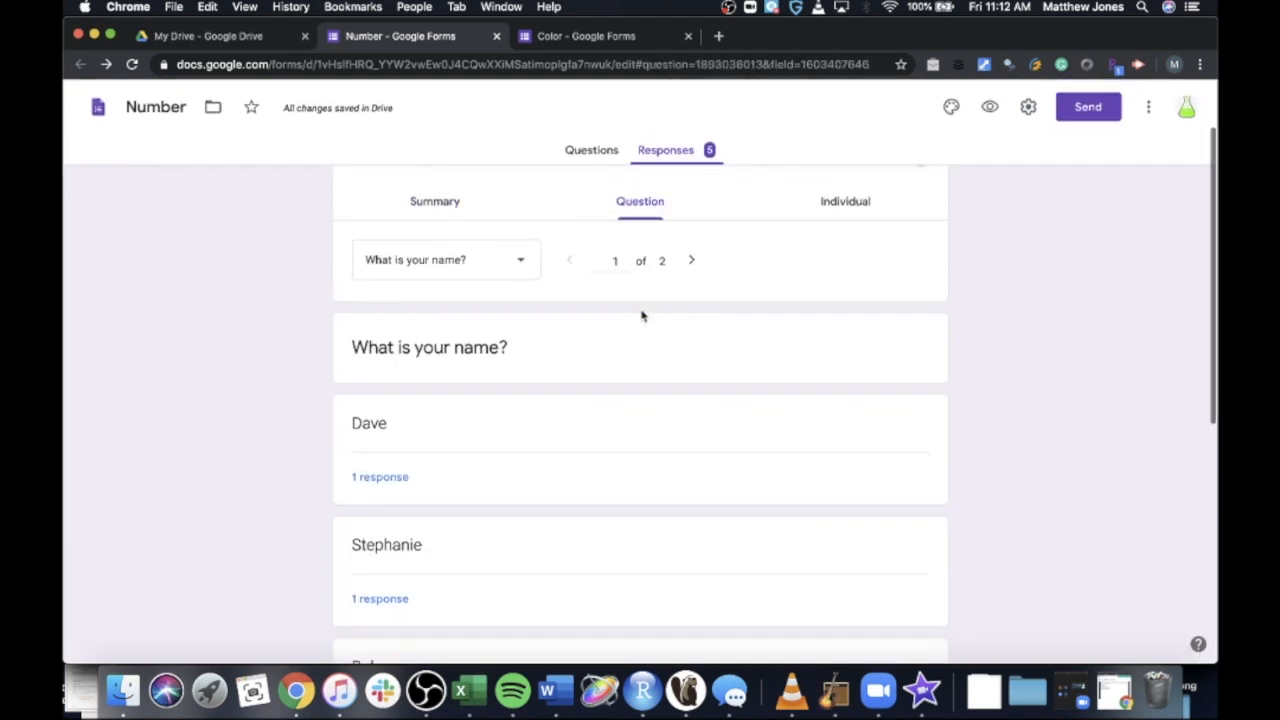
click(517, 268)
click(517, 262)
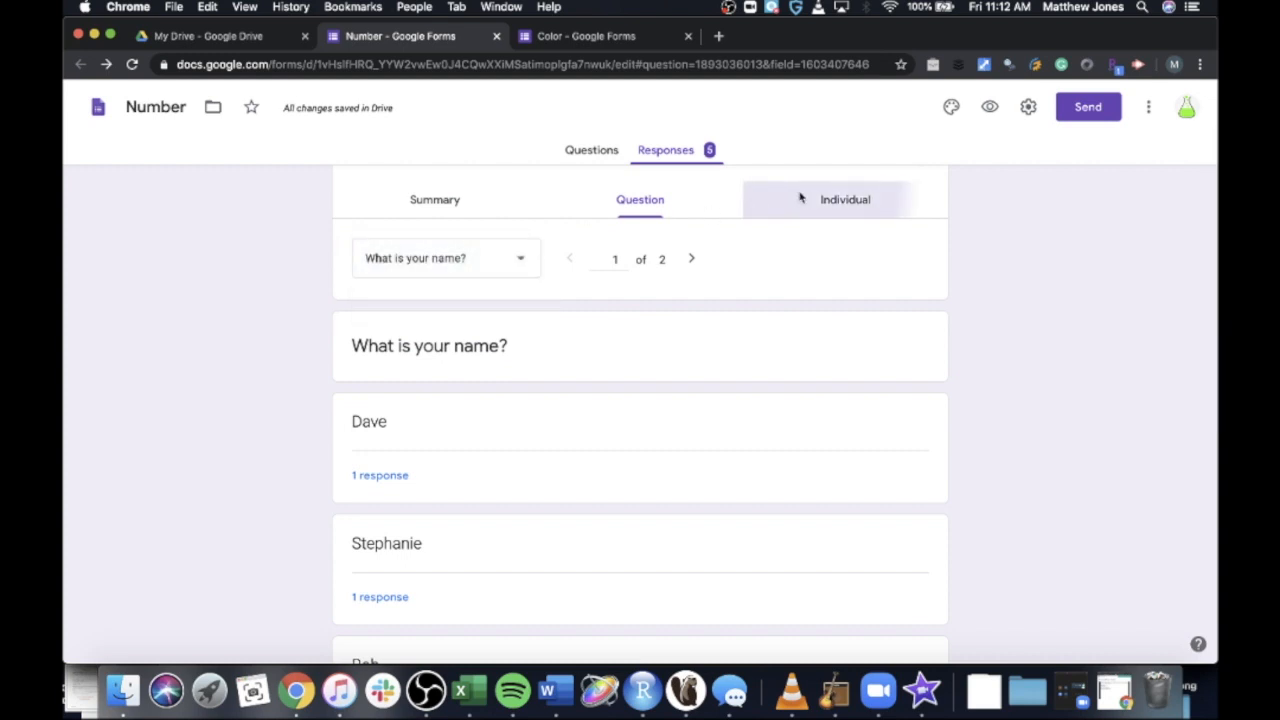
Step: Examine the Number form's individual responses, then return to the summary and read the lucky number answers
click(803, 198)
scroll(483, 366, down, 2)
scroll(483, 366, up, 2)
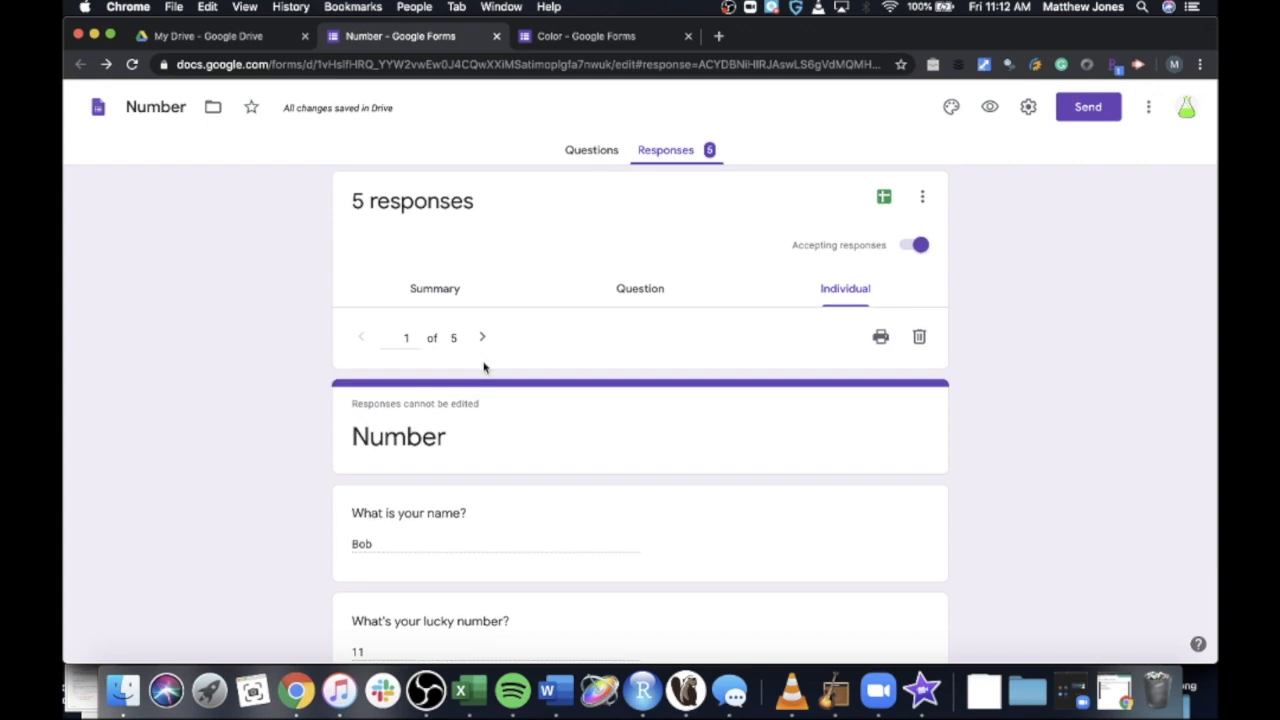
click(452, 298)
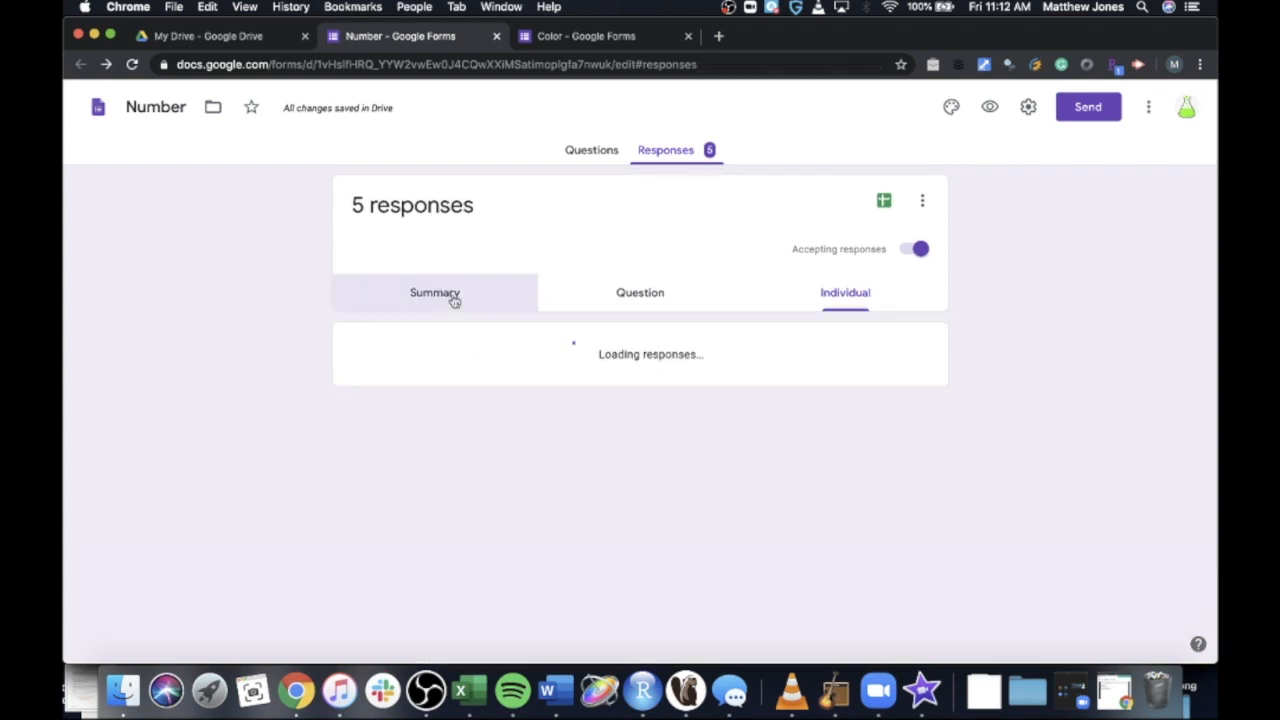
scroll(585, 380, down, 3)
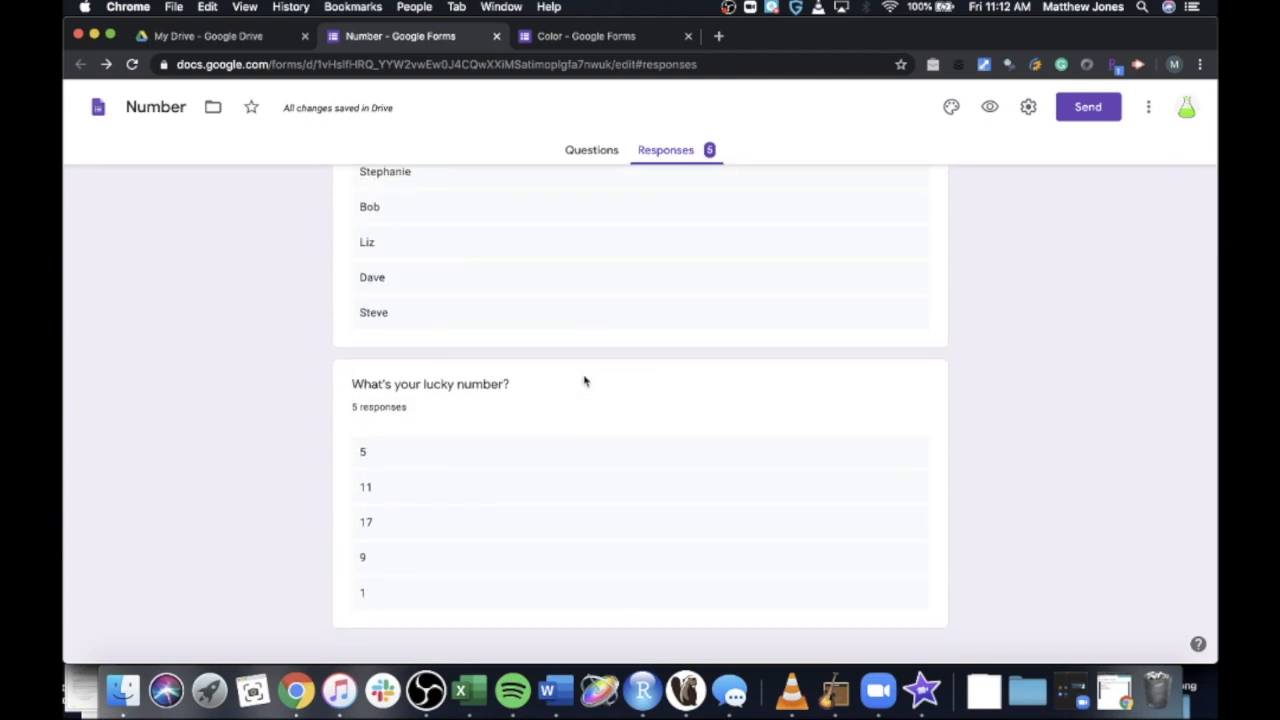
scroll(585, 380, up, 4)
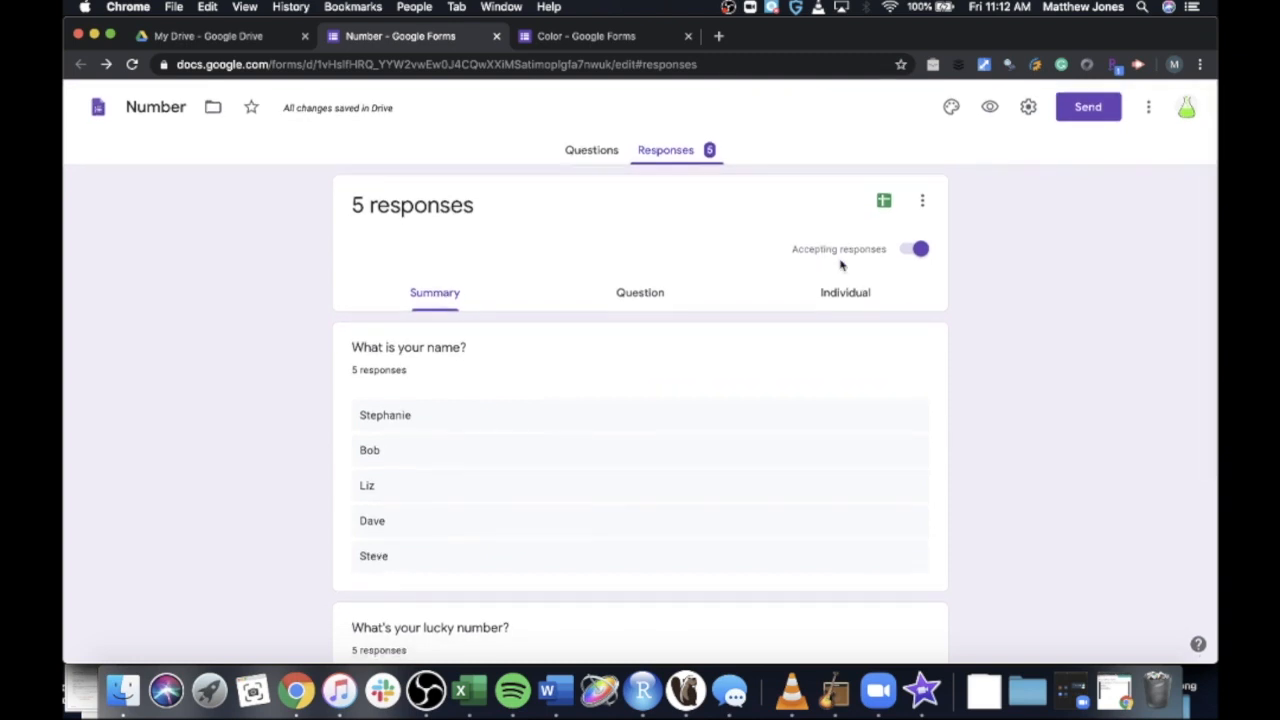
click(918, 210)
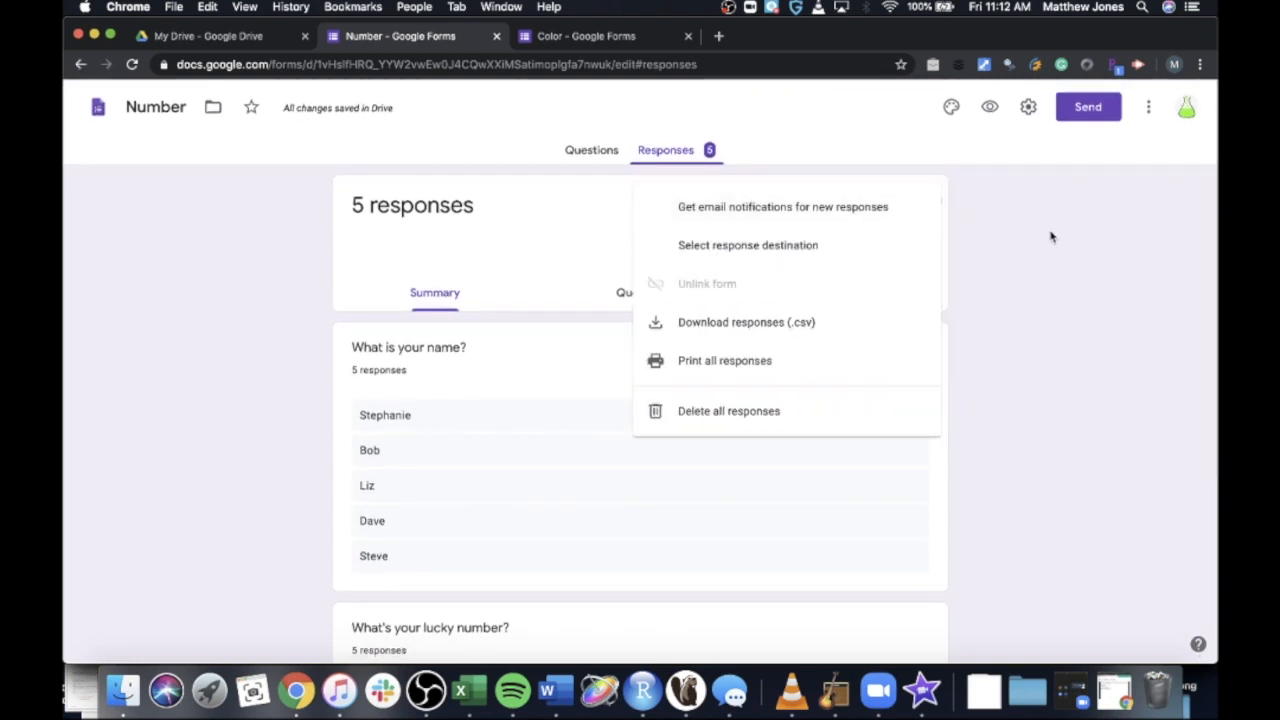
click(1077, 250)
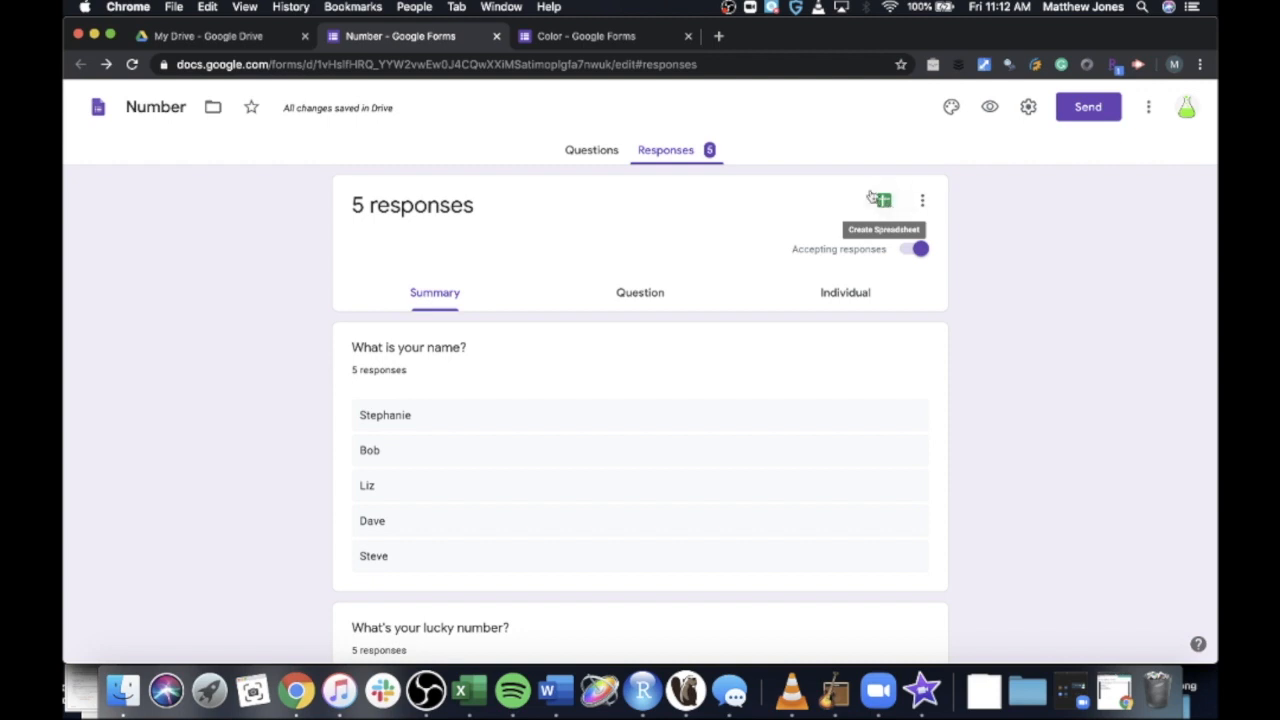
click(887, 205)
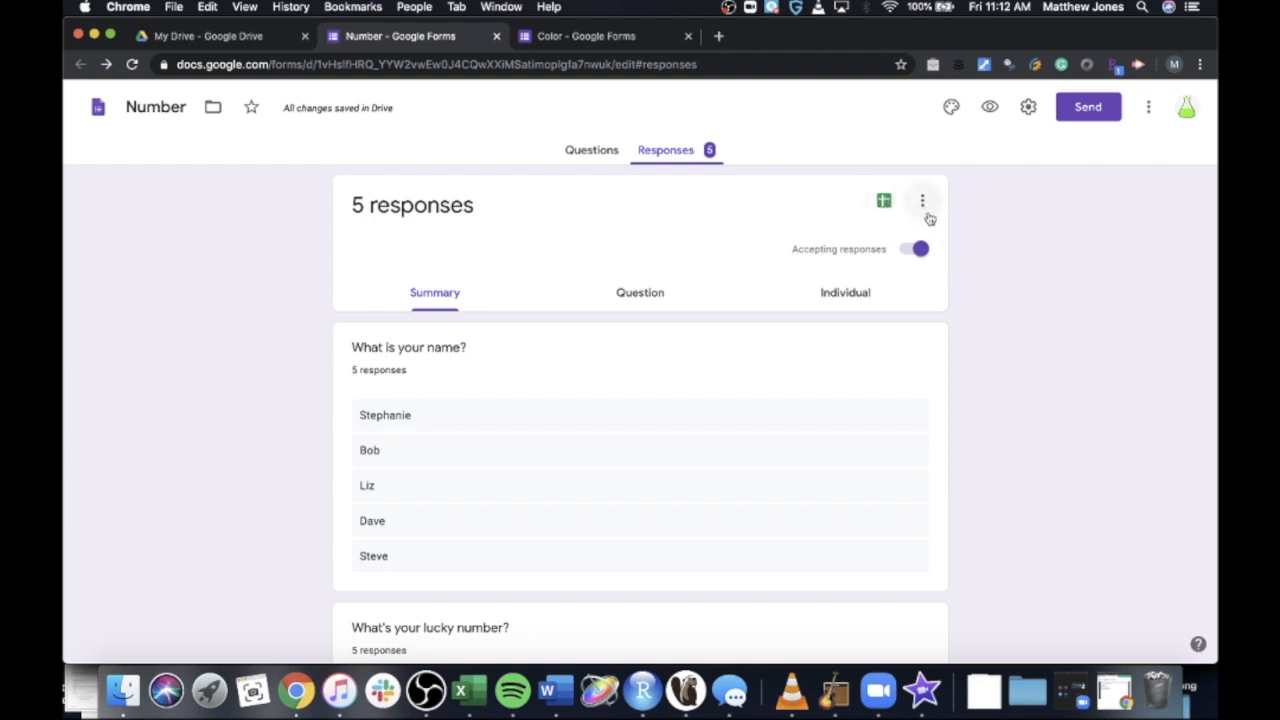
Step: Set the Number form's response destination to a new spreadsheet named Class Responses
click(925, 203)
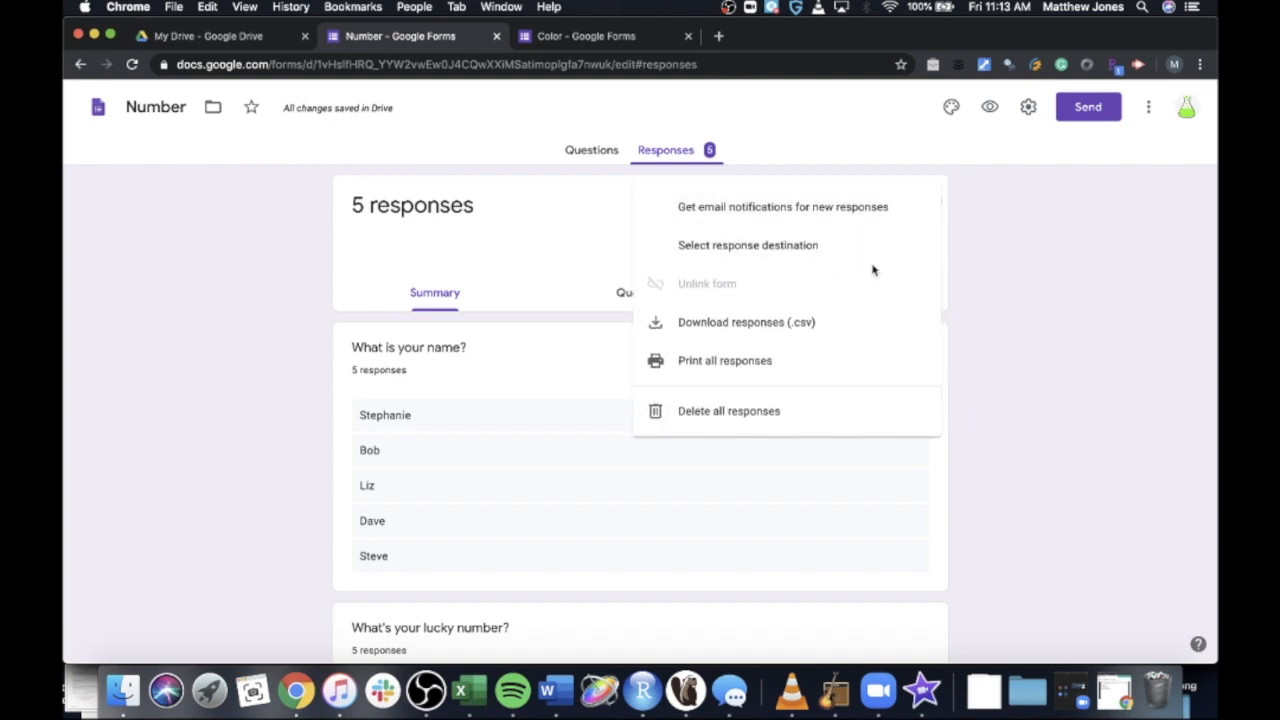
click(773, 247)
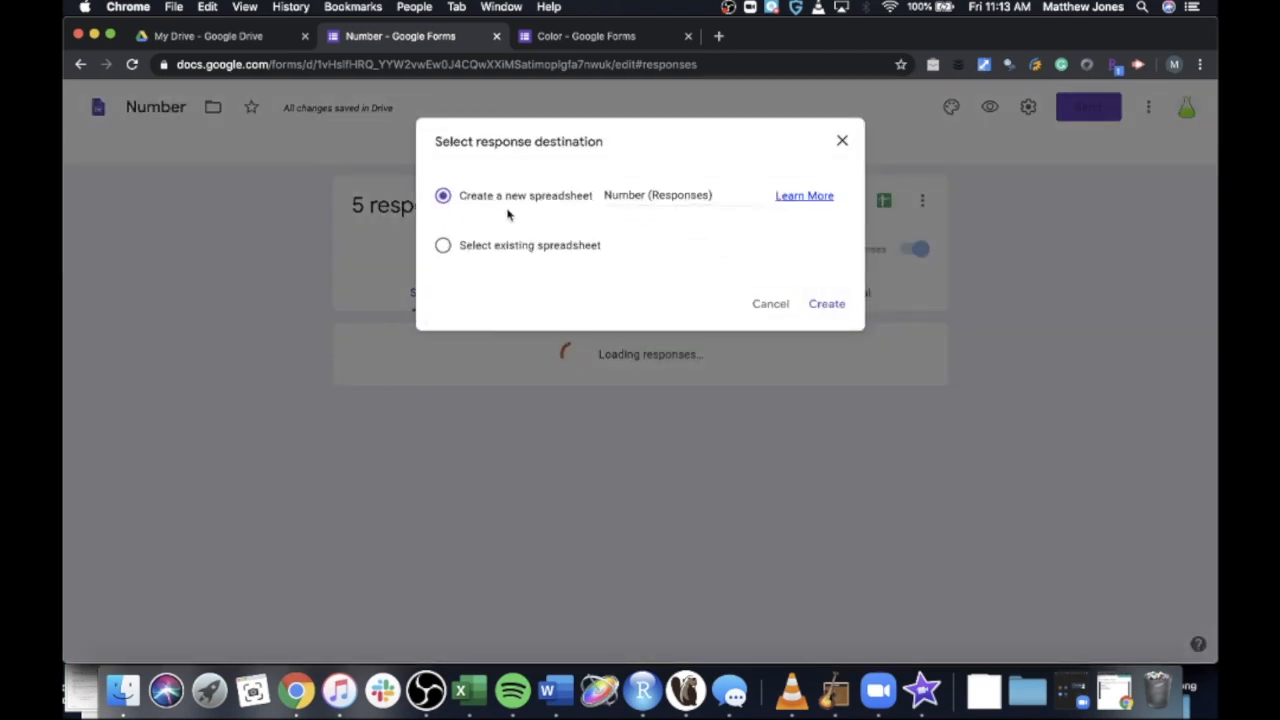
click(518, 250)
click(531, 200)
click(636, 193)
key(super+a)
text(Class Responses)
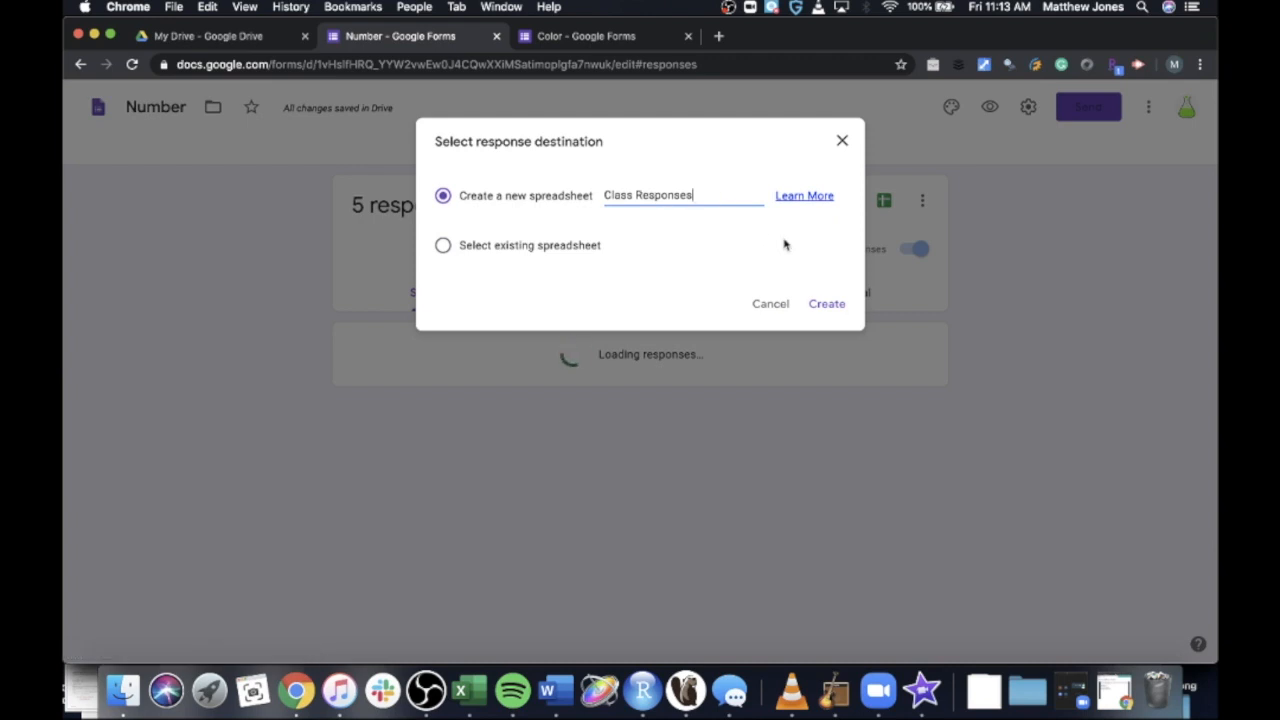
click(826, 304)
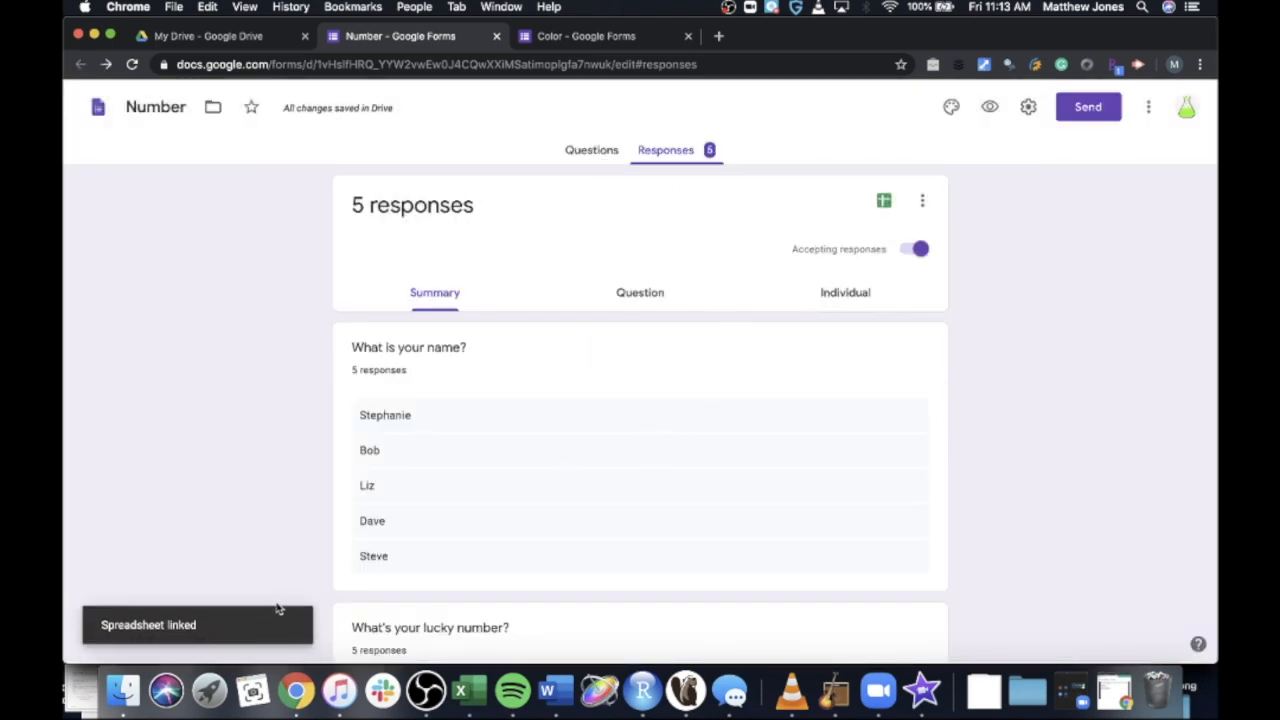
Step: Open the linked Class Responses spreadsheet and rename its form responses sheet as Numbers Form
click(888, 205)
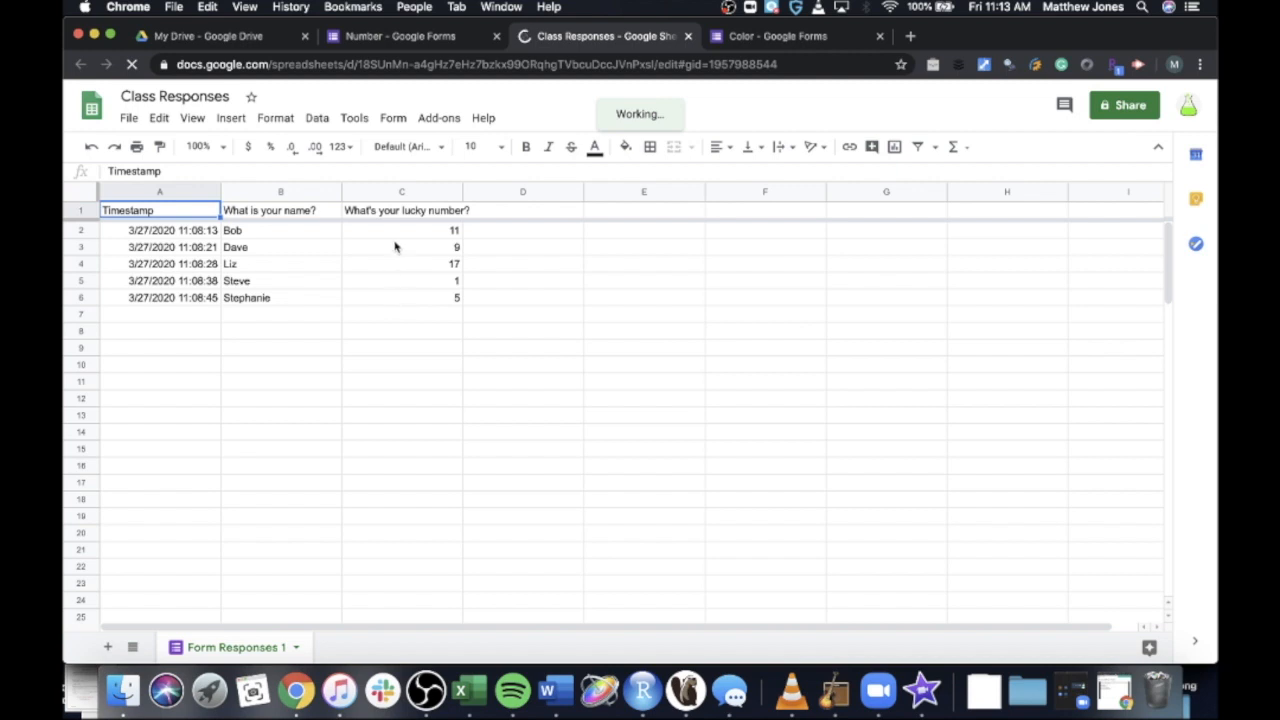
double_click(255, 648)
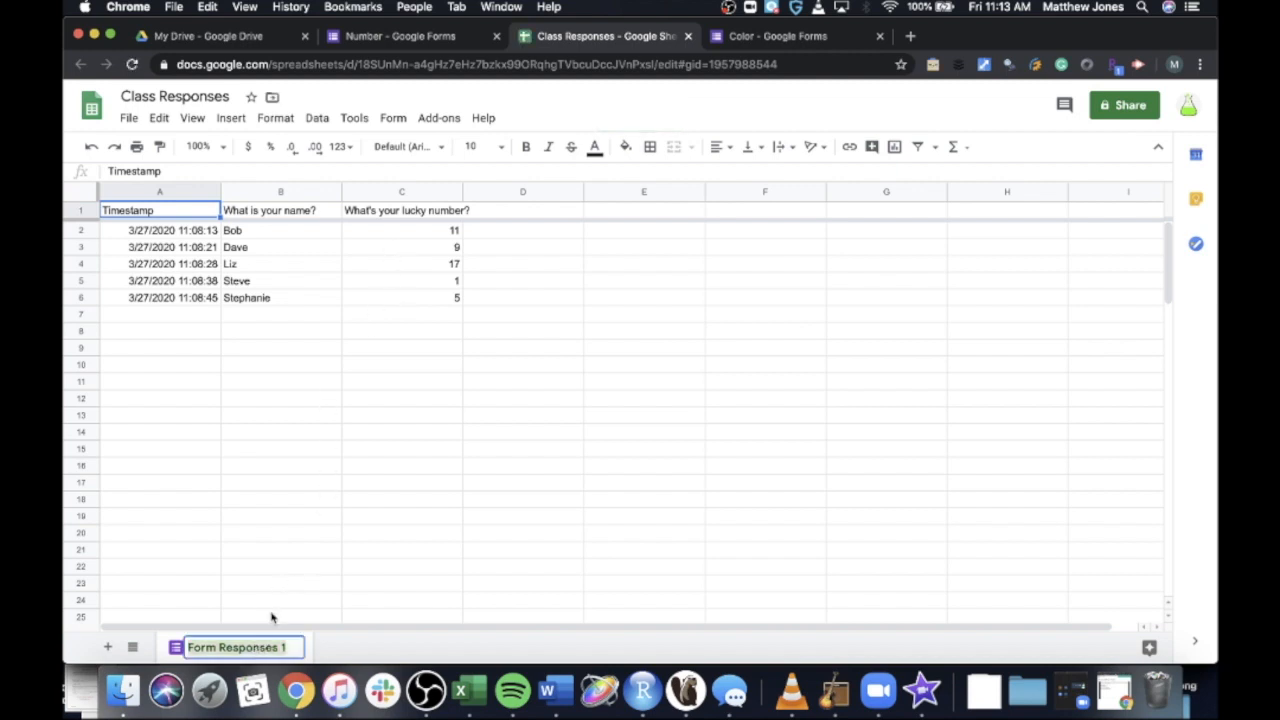
click(208, 568)
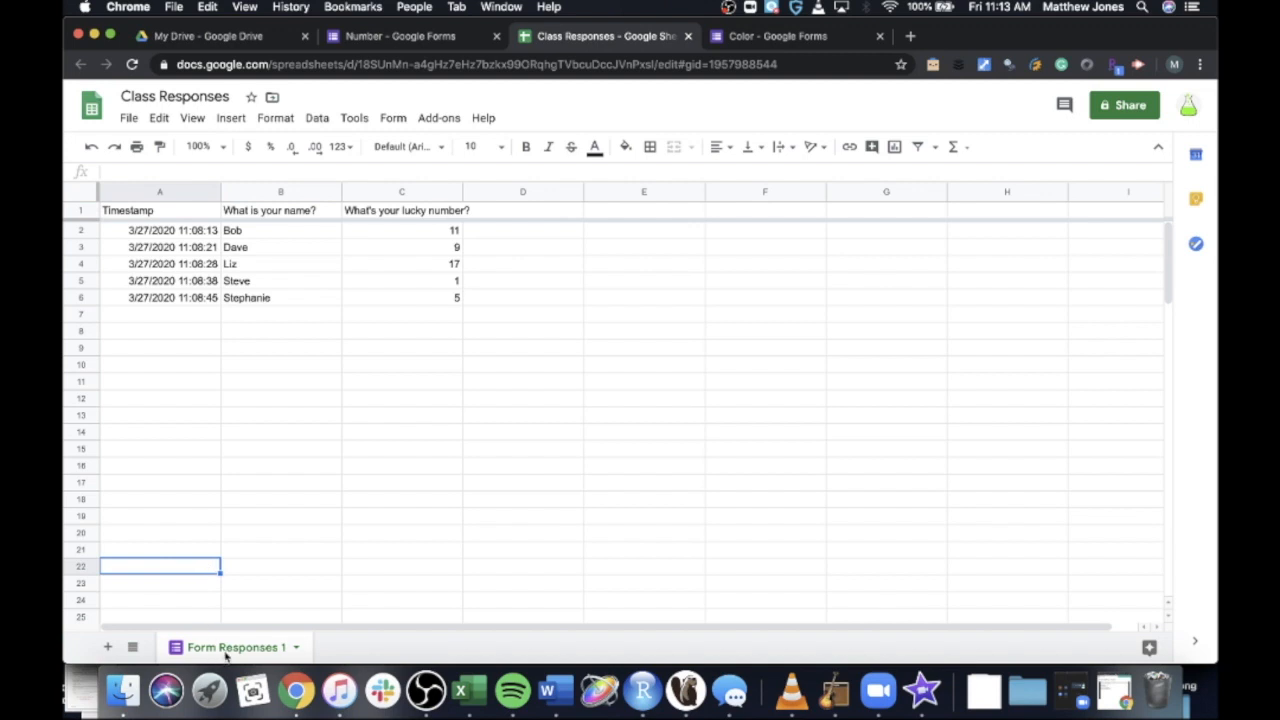
double_click(228, 650)
text(Numbers)
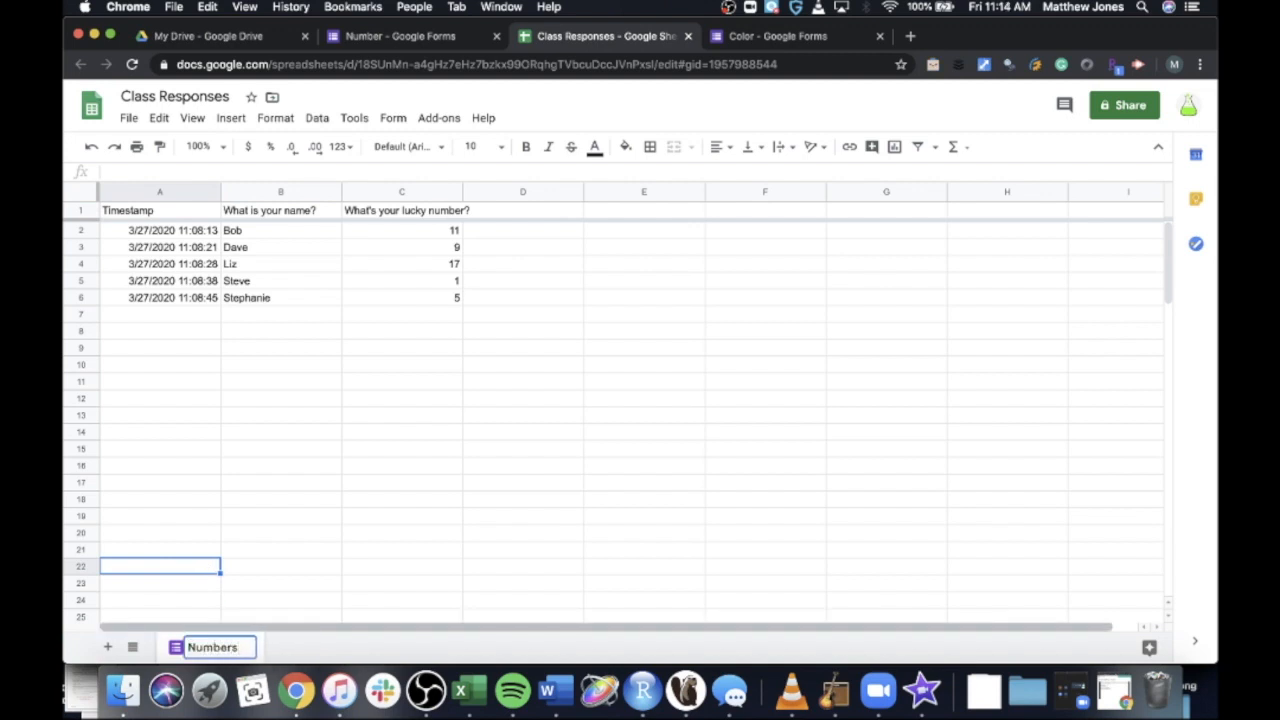
text( Form)
key(Return)
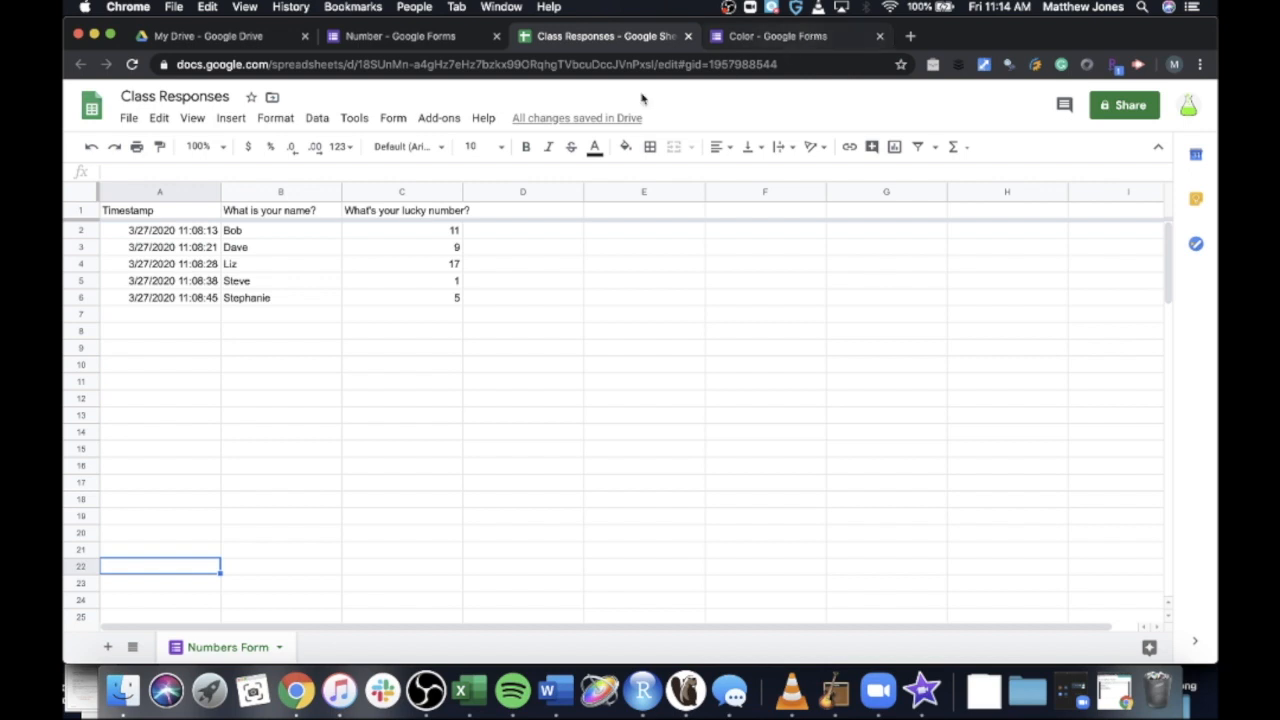
Step: Switch to the Color form and allow Recorder to control QuickTime Player
click(773, 7)
click(774, 7)
click(774, 6)
click(729, 40)
click(730, 41)
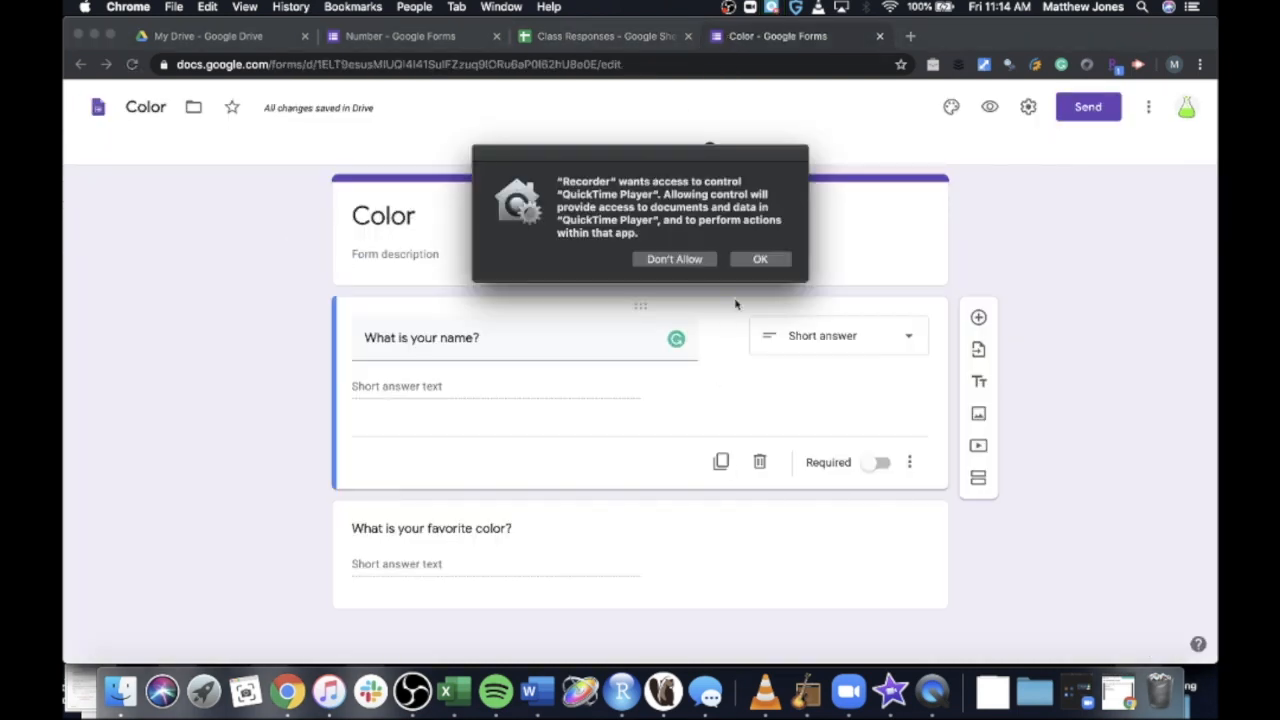
click(760, 259)
Step: Review the Color form's response summary for the name and favorite color questions
click(697, 161)
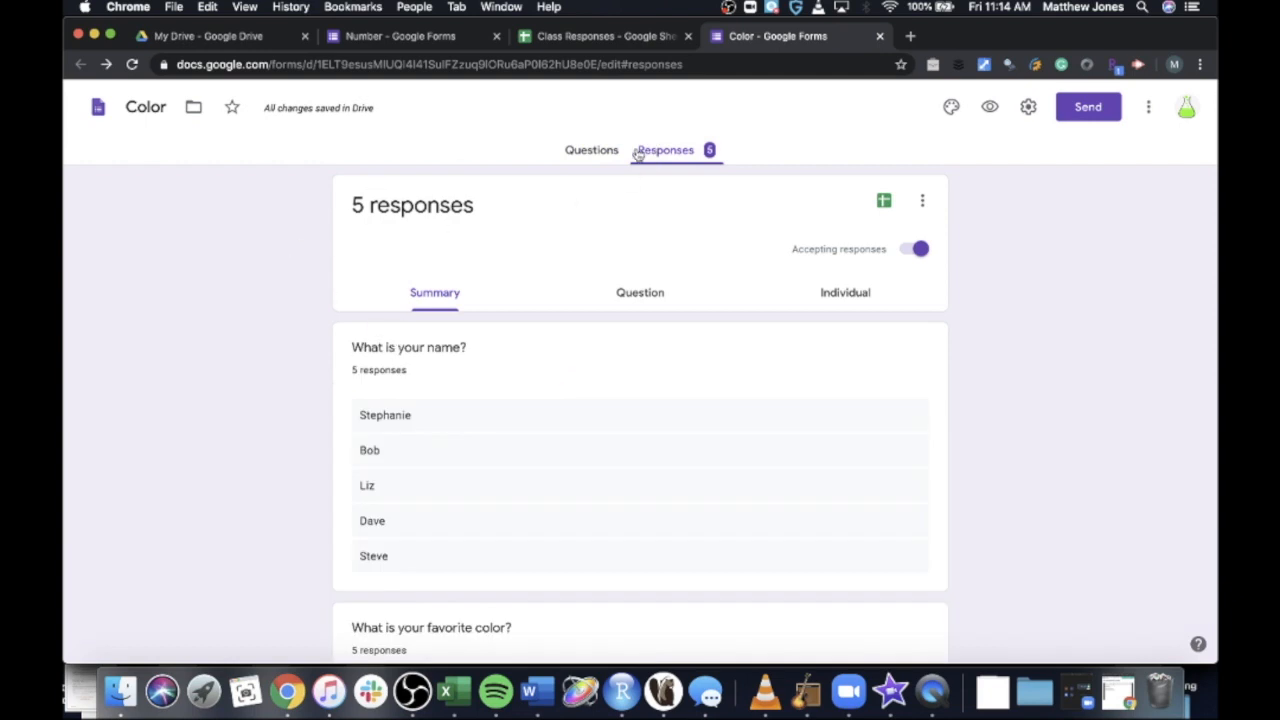
scroll(450, 423, down, 3)
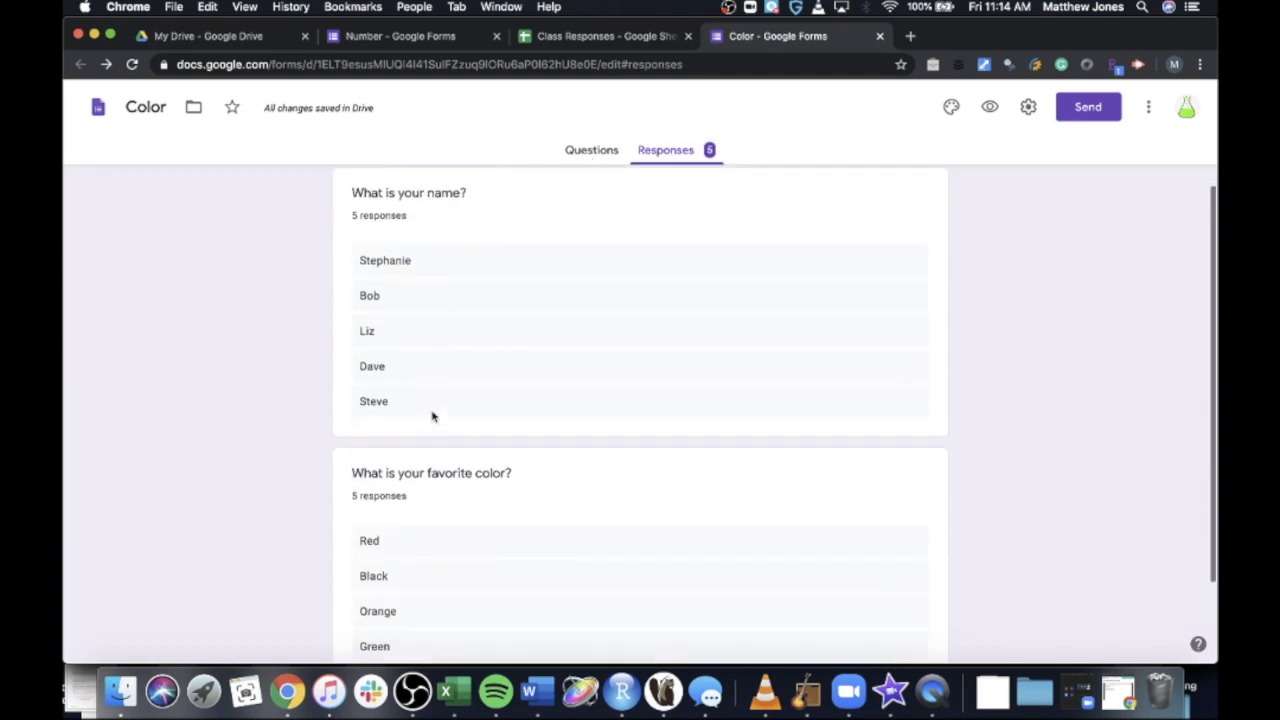
scroll(480, 420, down, 2)
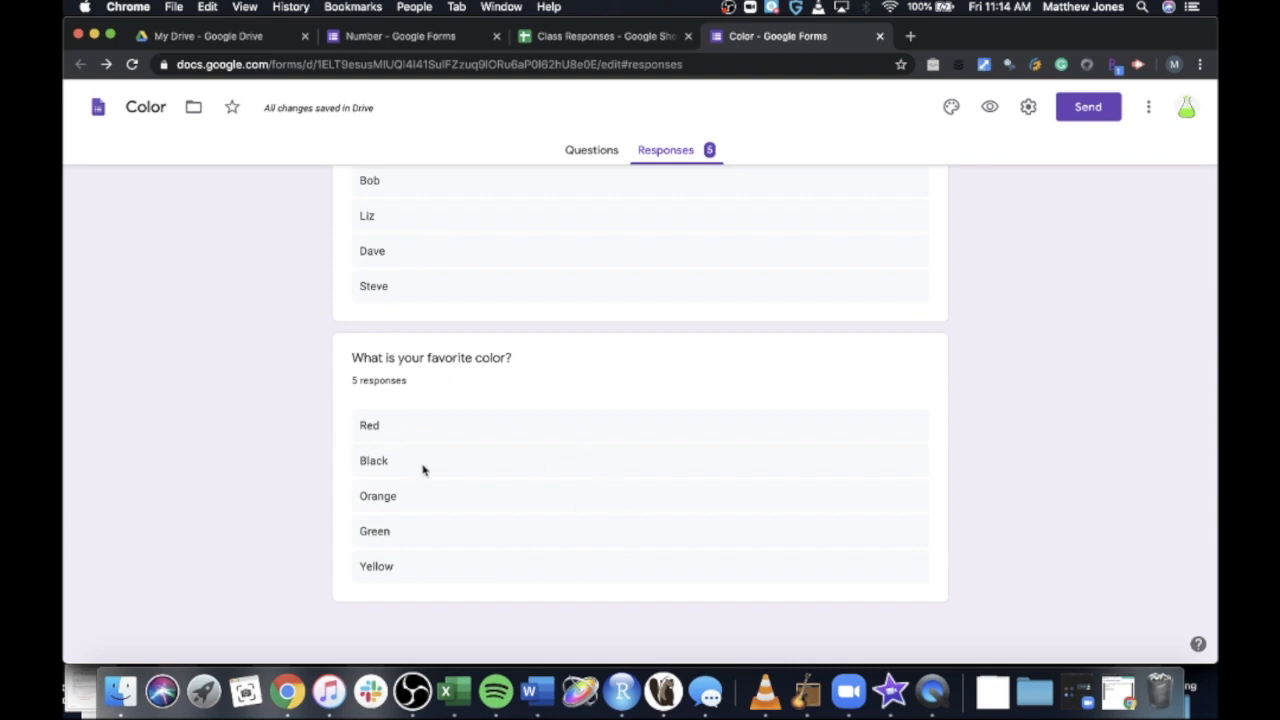
scroll(648, 250, up, 5)
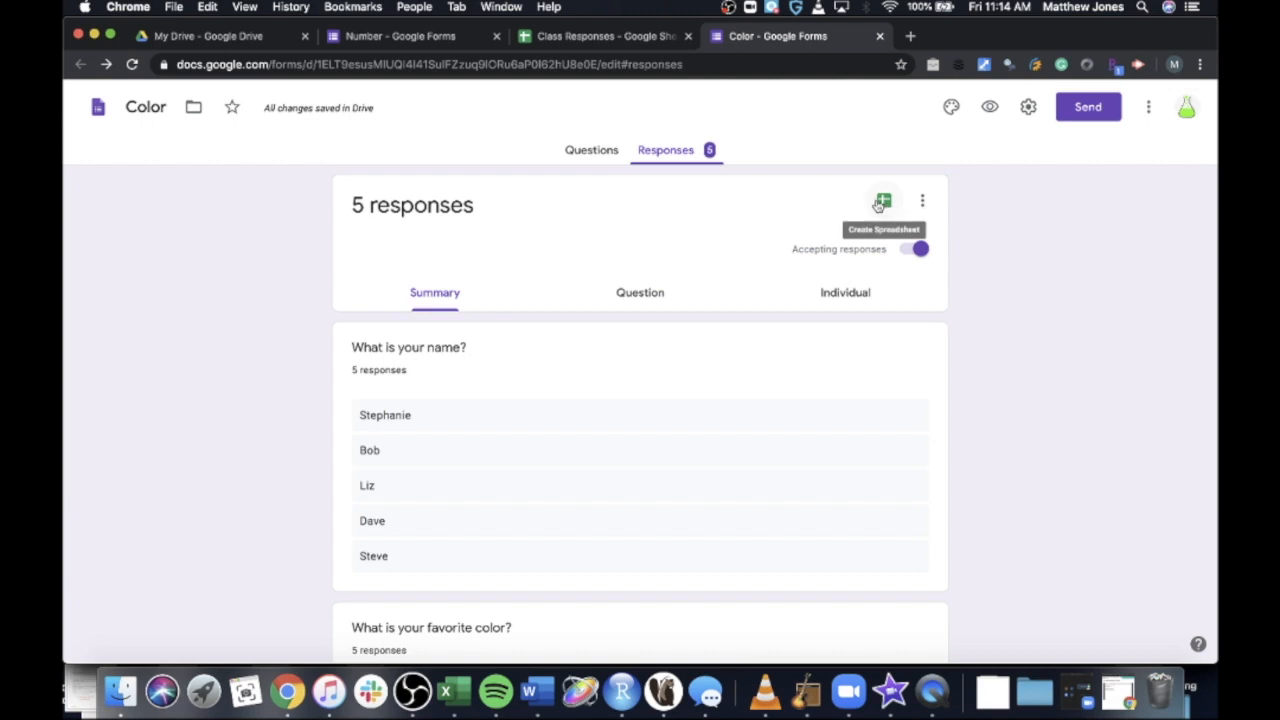
Step: Set the Color form's response destination to the existing Class Responses spreadsheet
click(922, 202)
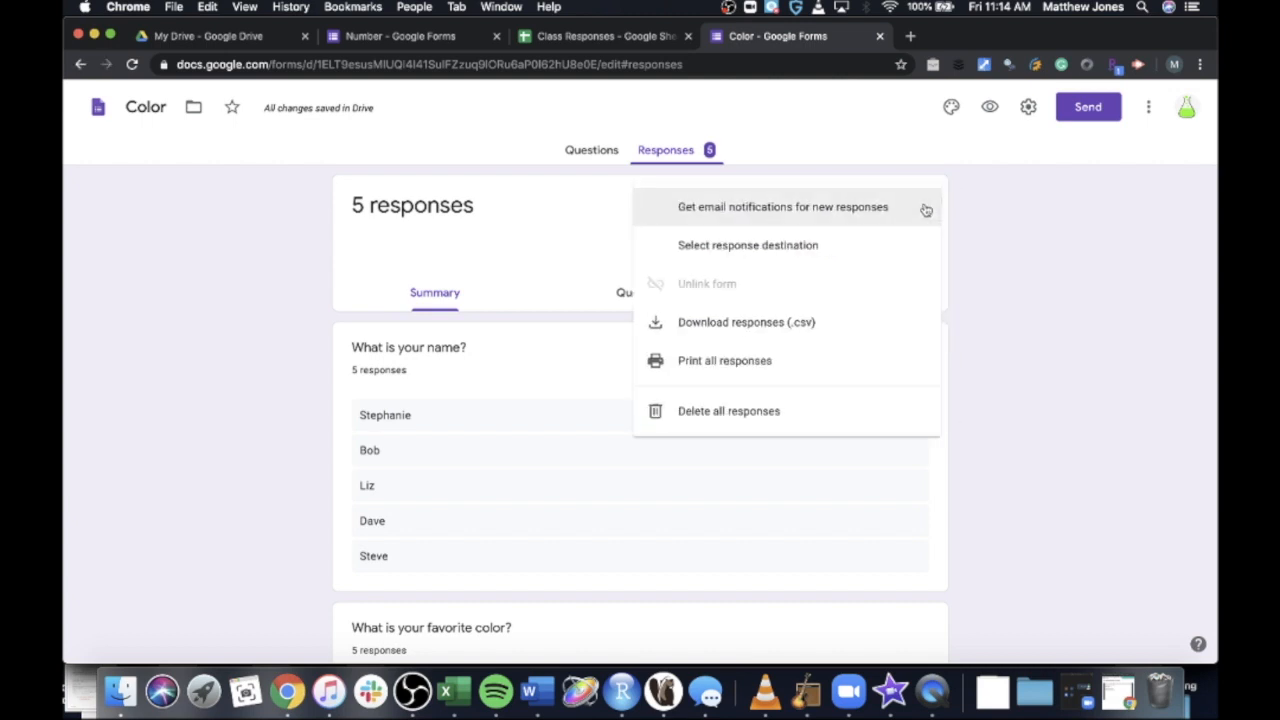
click(732, 256)
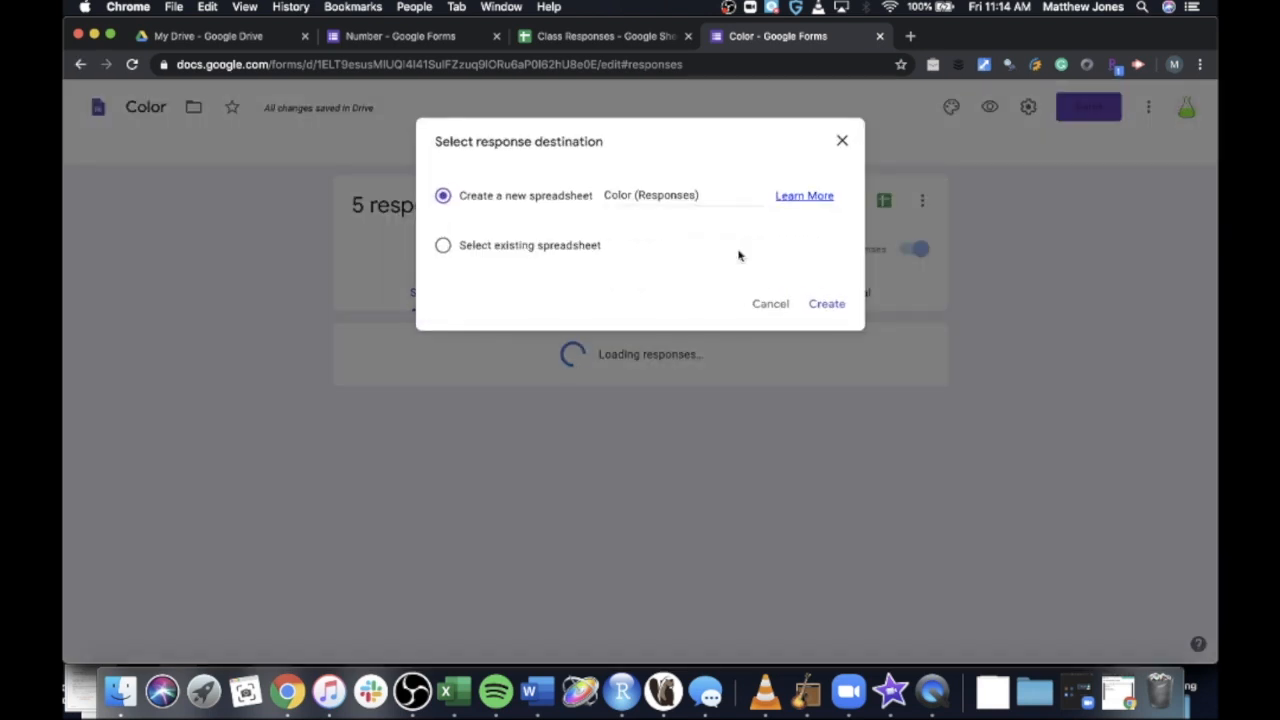
click(490, 251)
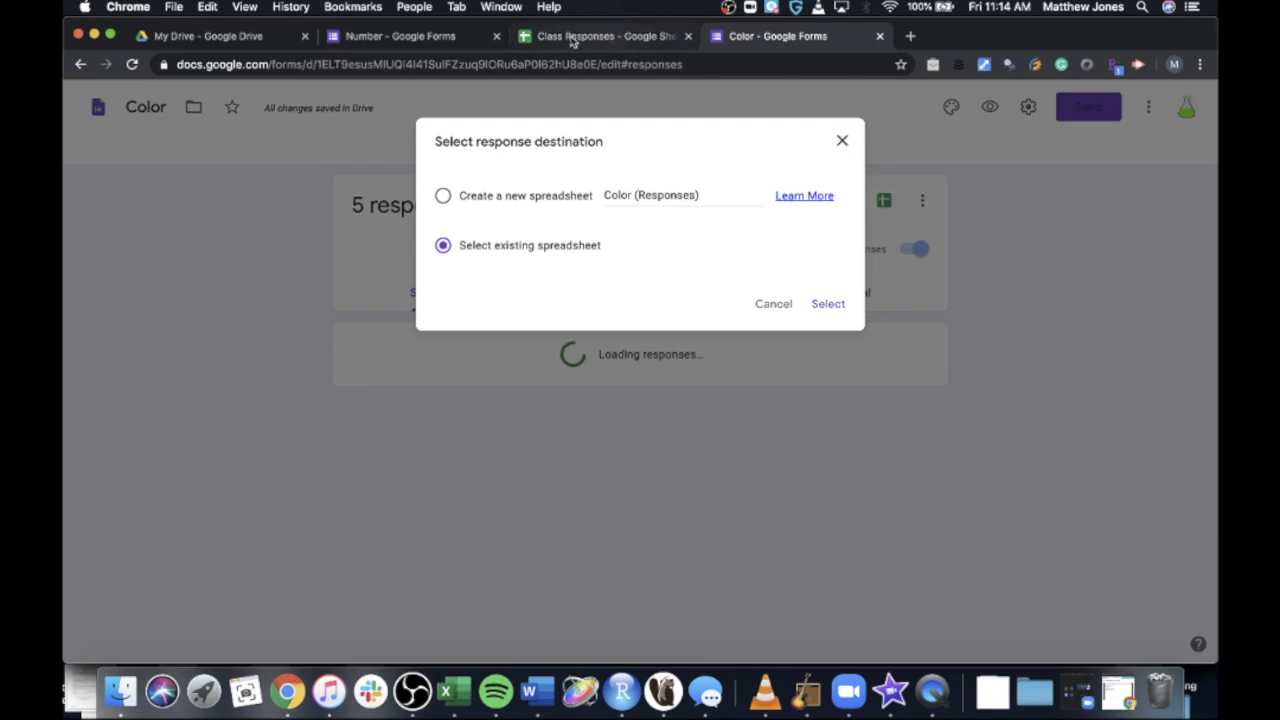
click(828, 305)
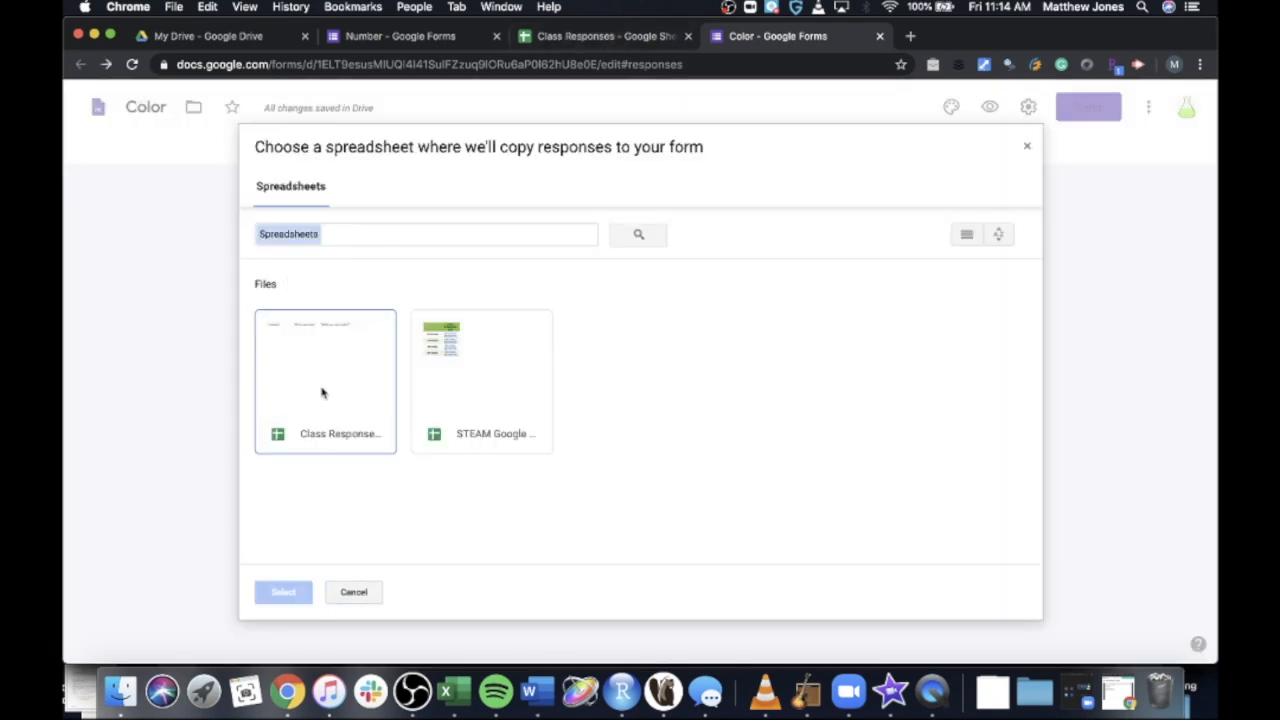
click(322, 391)
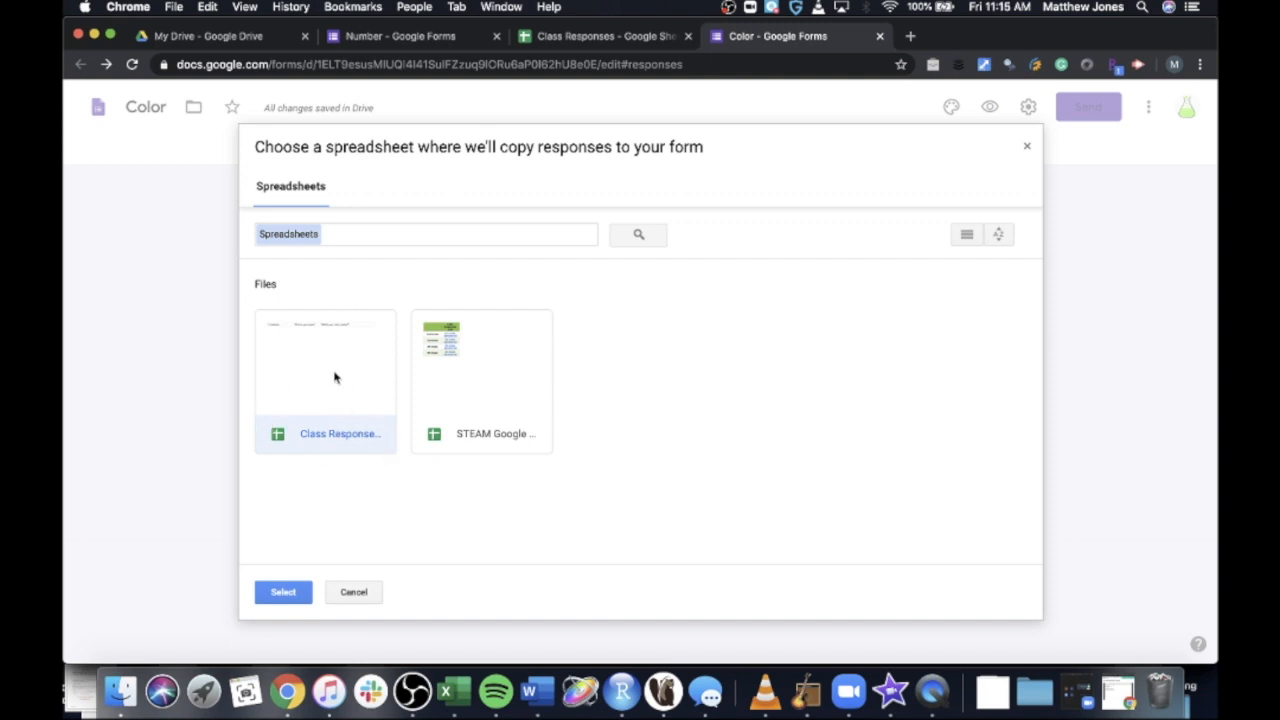
click(290, 591)
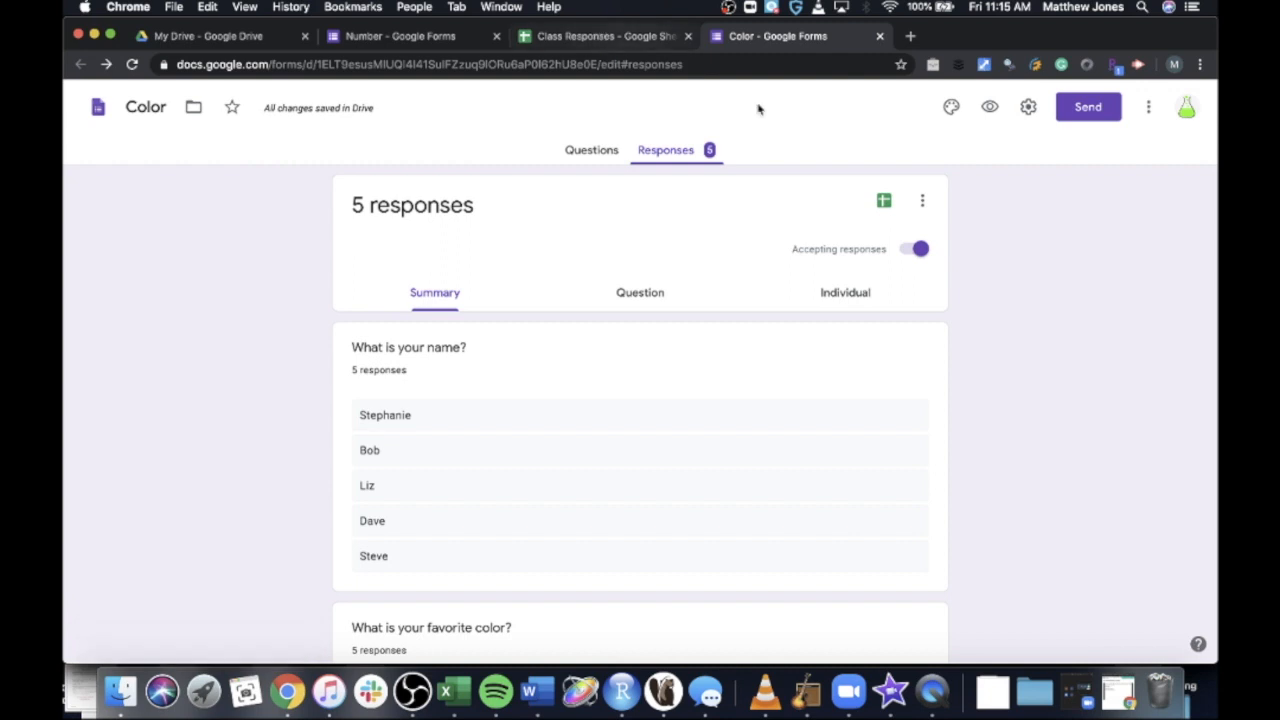
Step: Switch to the Class Responses spreadsheet and rename the newly added form responses sheet as Color Form
click(607, 38)
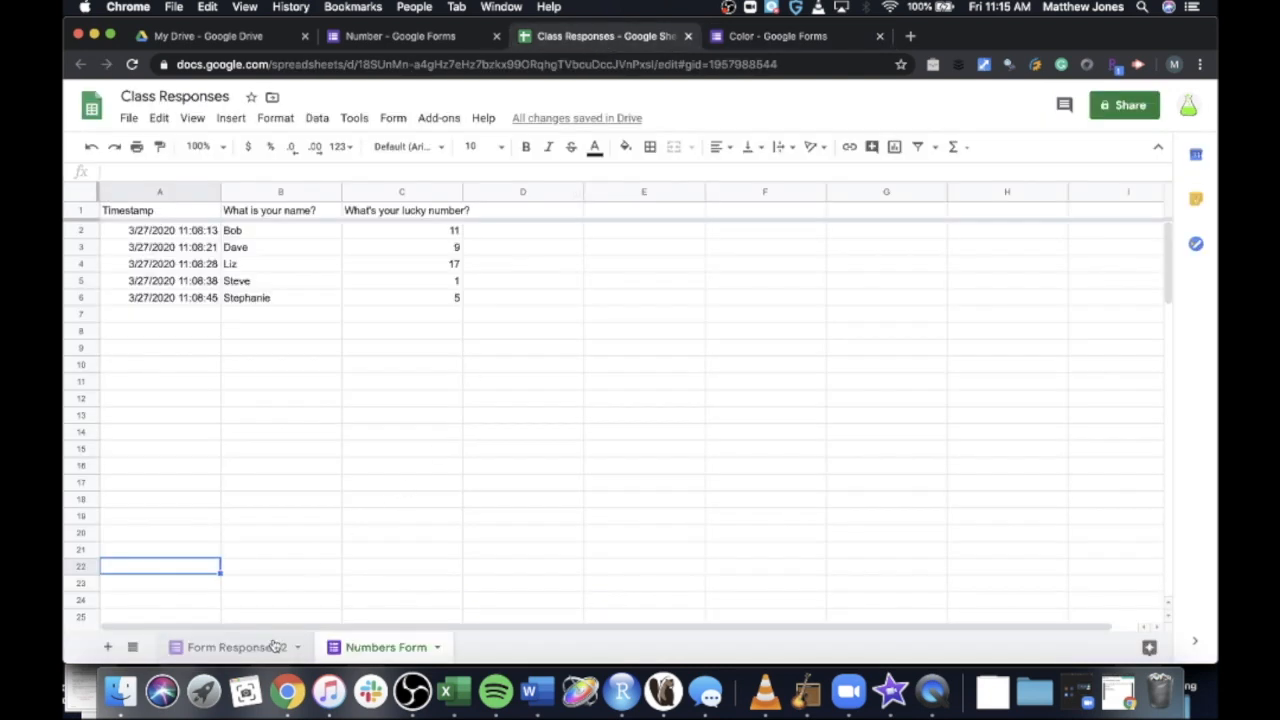
click(251, 650)
double_click(248, 650)
text(Color Form)
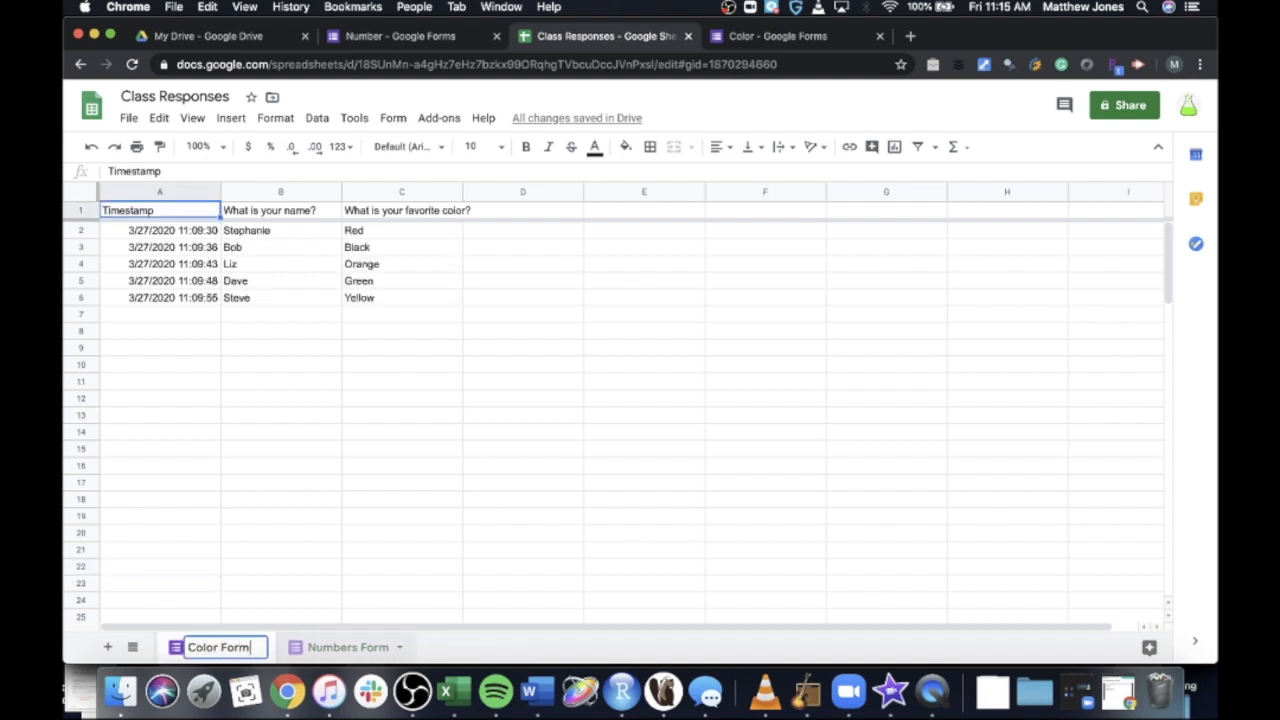
key(Return)
click(482, 506)
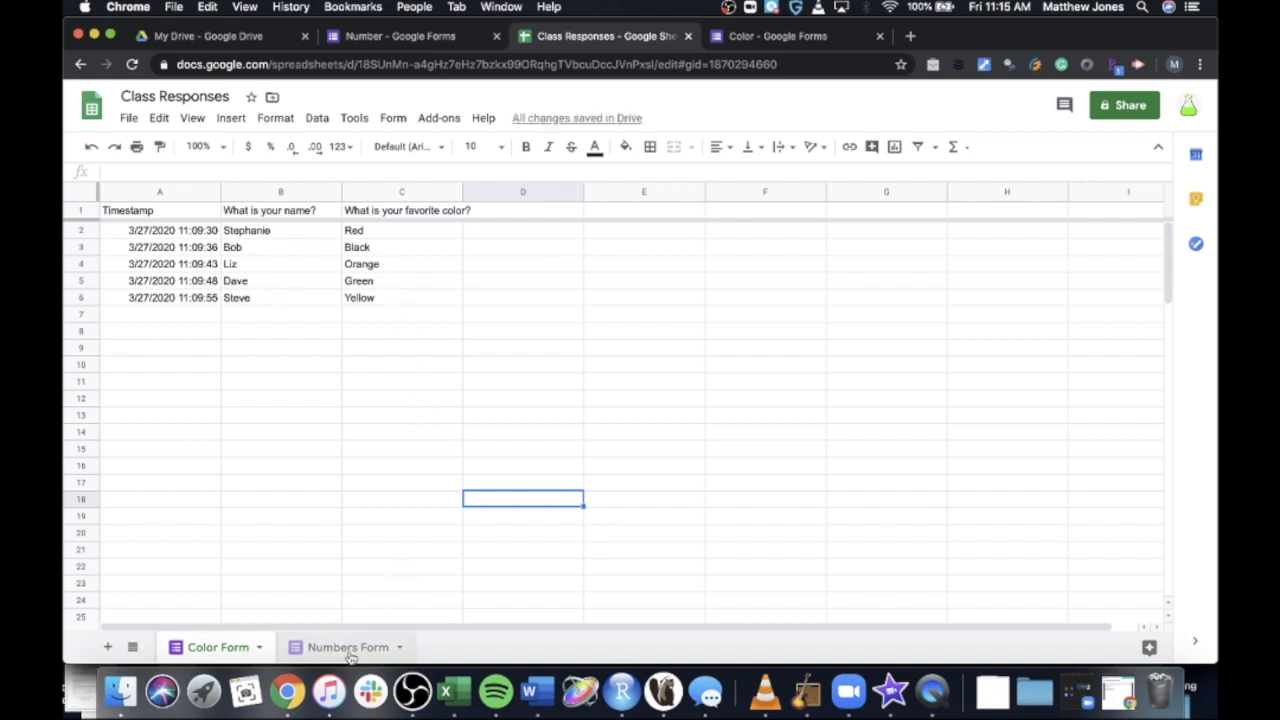
Step: Copy the names in B2:B6 of the Color Form sheet to A2 of a new sheet placed before the form sheets
drag(288, 232, 285, 309)
key(super+c)
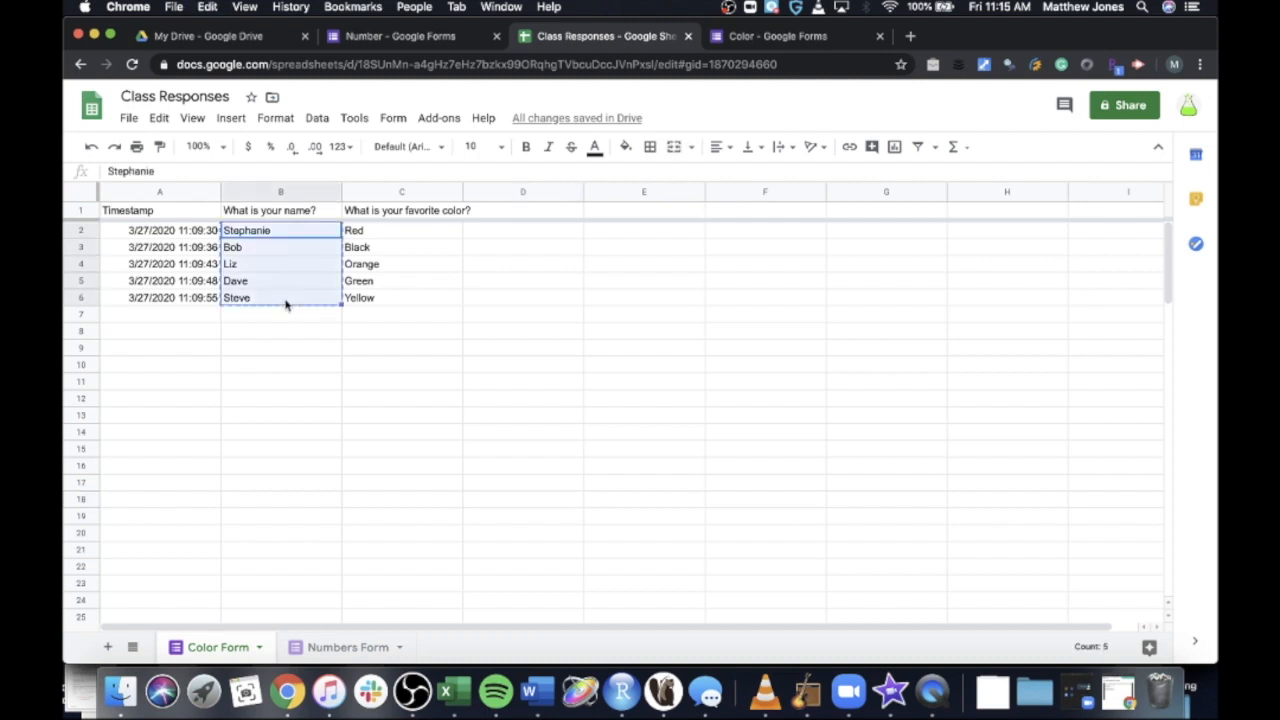
click(108, 647)
drag(307, 648, 183, 649)
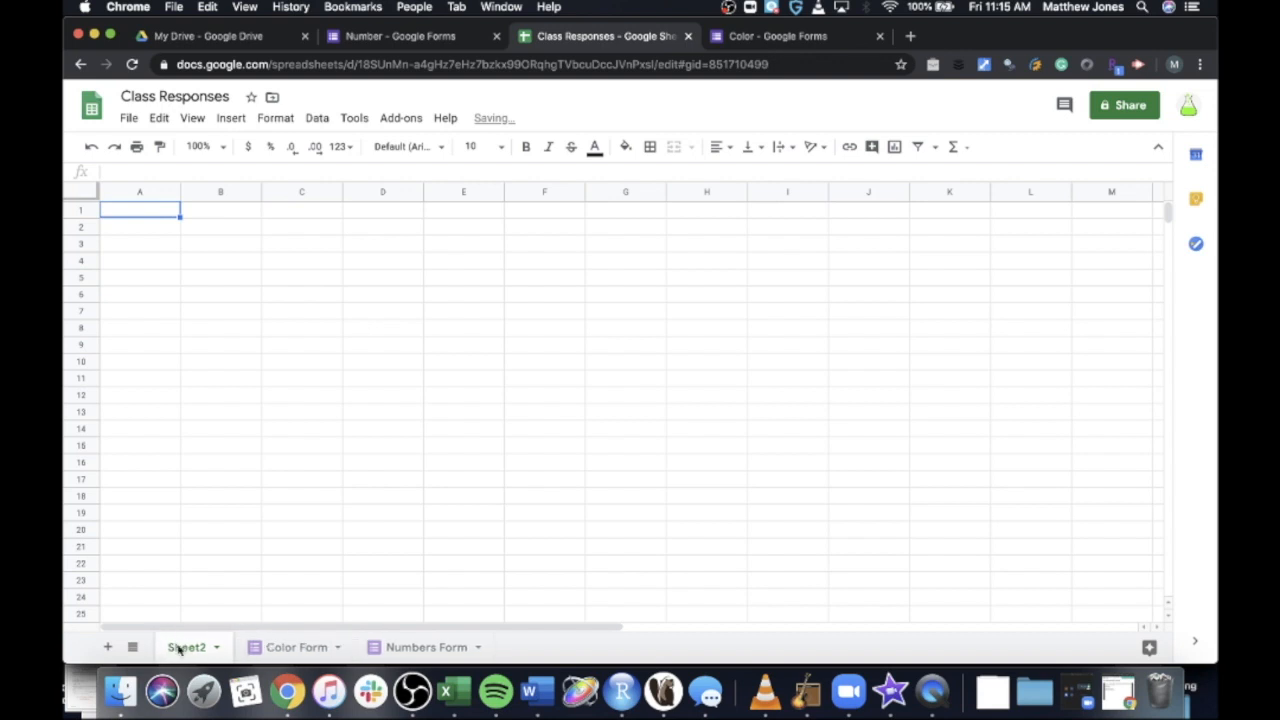
click(151, 230)
key(cmd+v)
Step: Add the header Name in A1 above the pasted names and rename the new sheet as Class
click(143, 210)
text(Name)
key(Return)
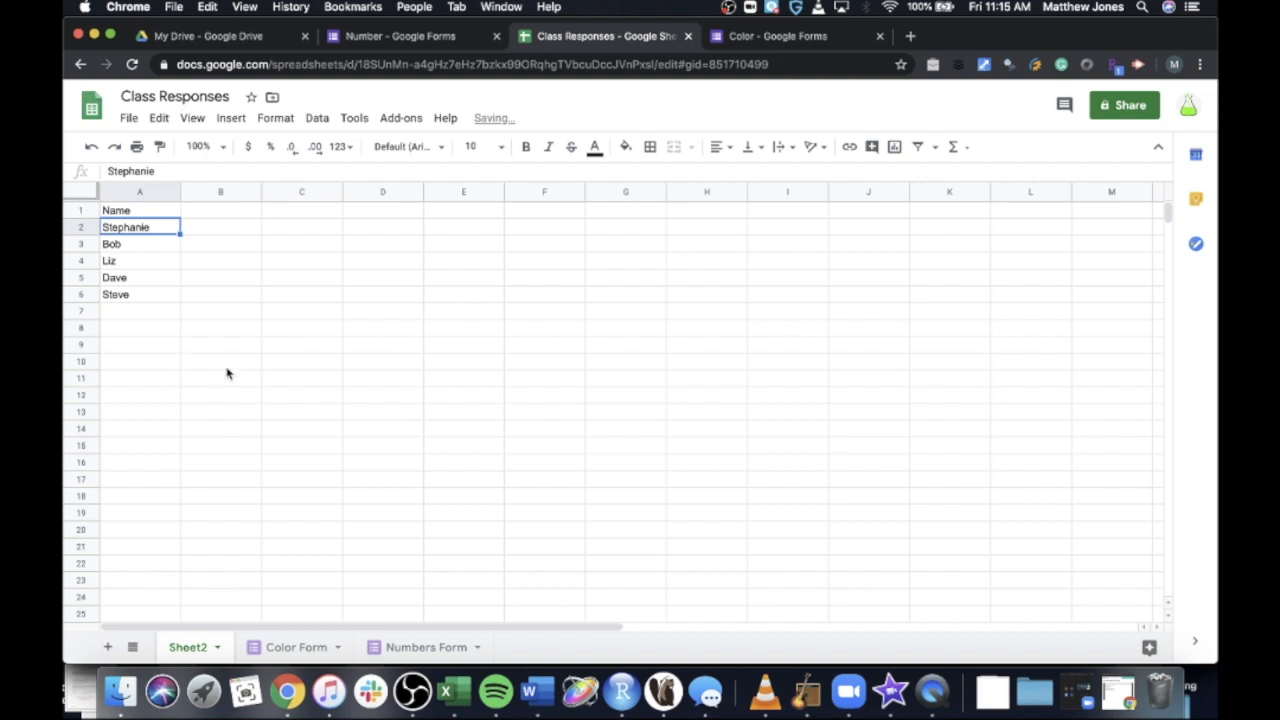
double_click(199, 648)
text(Class)
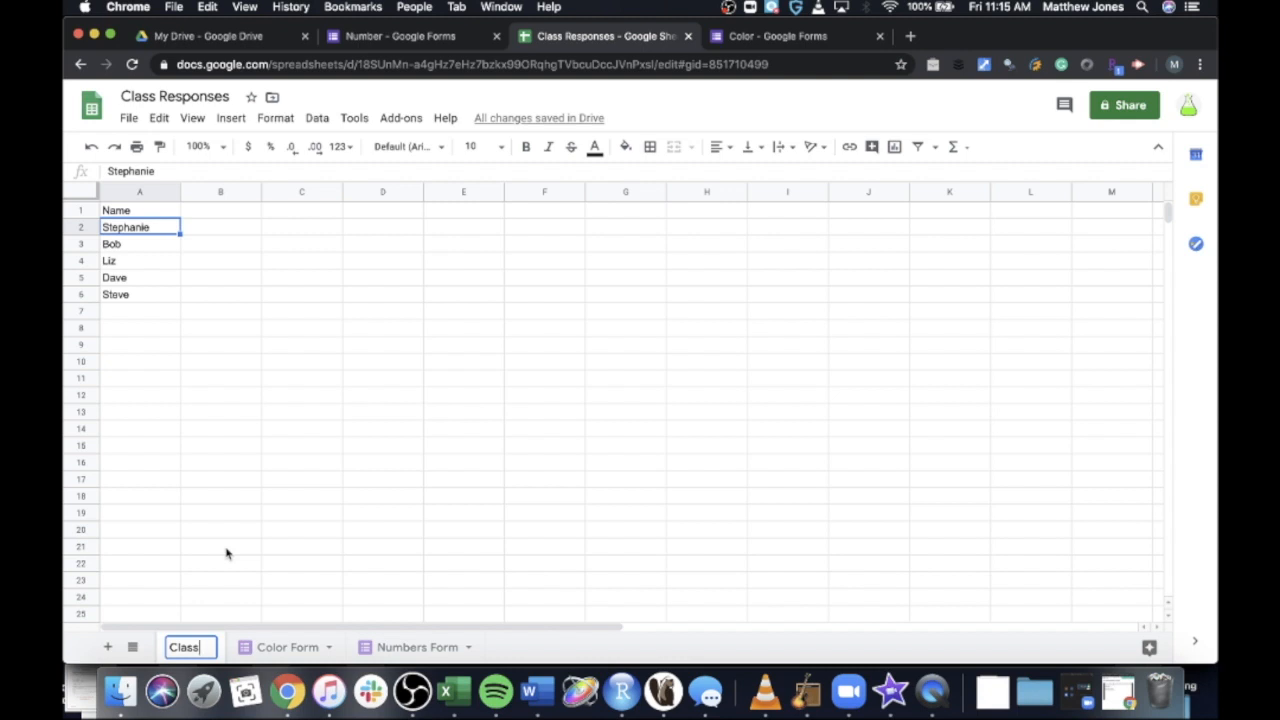
key(Return)
Step: Add the header Numbers in B1 of the Class sheet
click(152, 212)
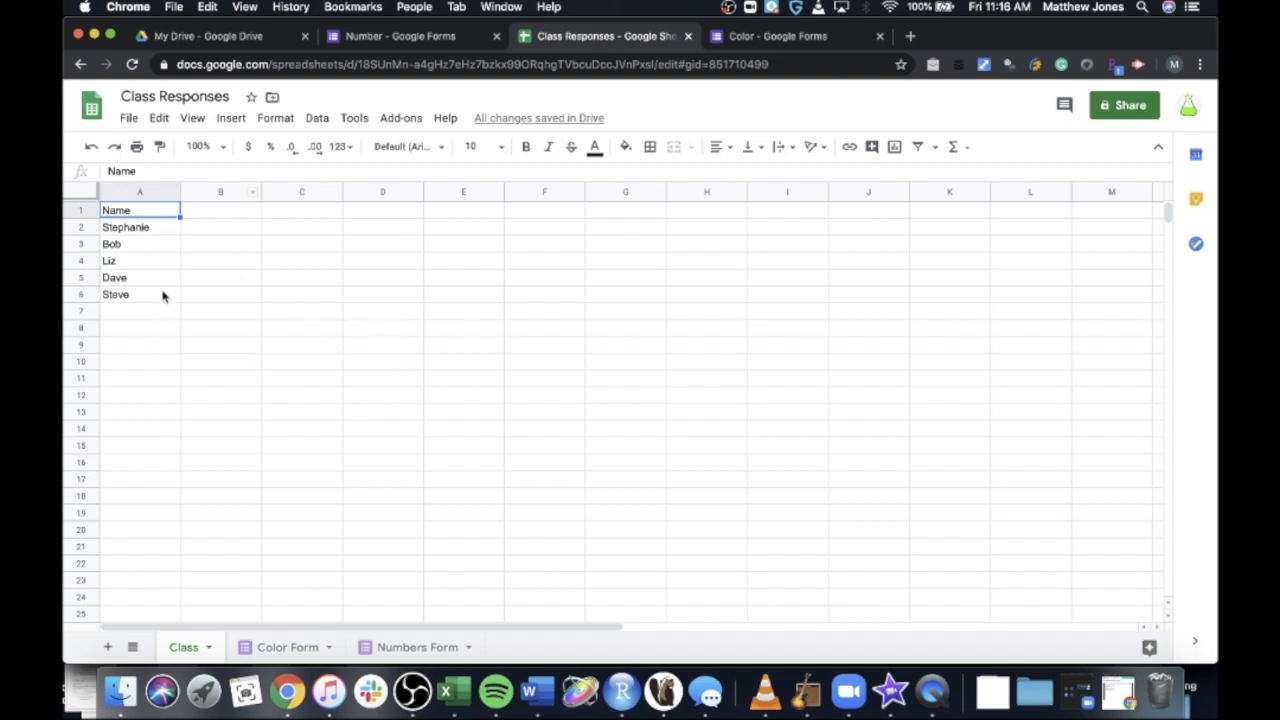
click(215, 212)
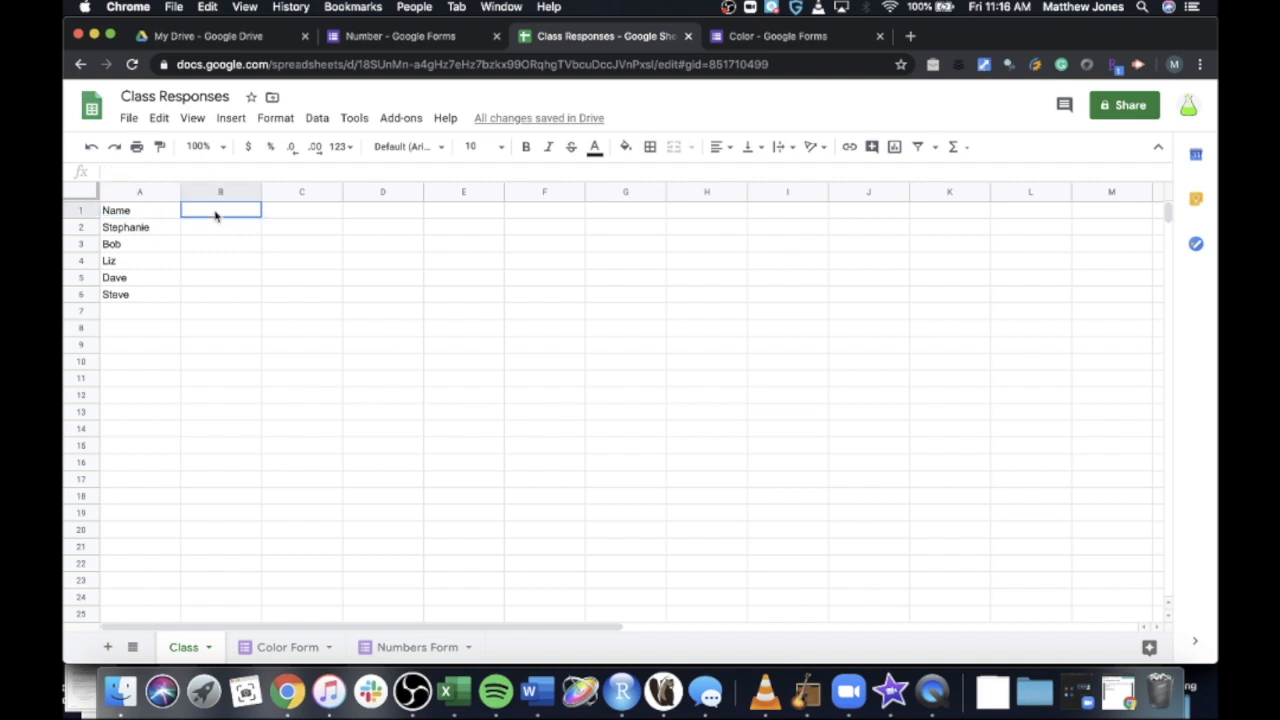
text(Numbers)
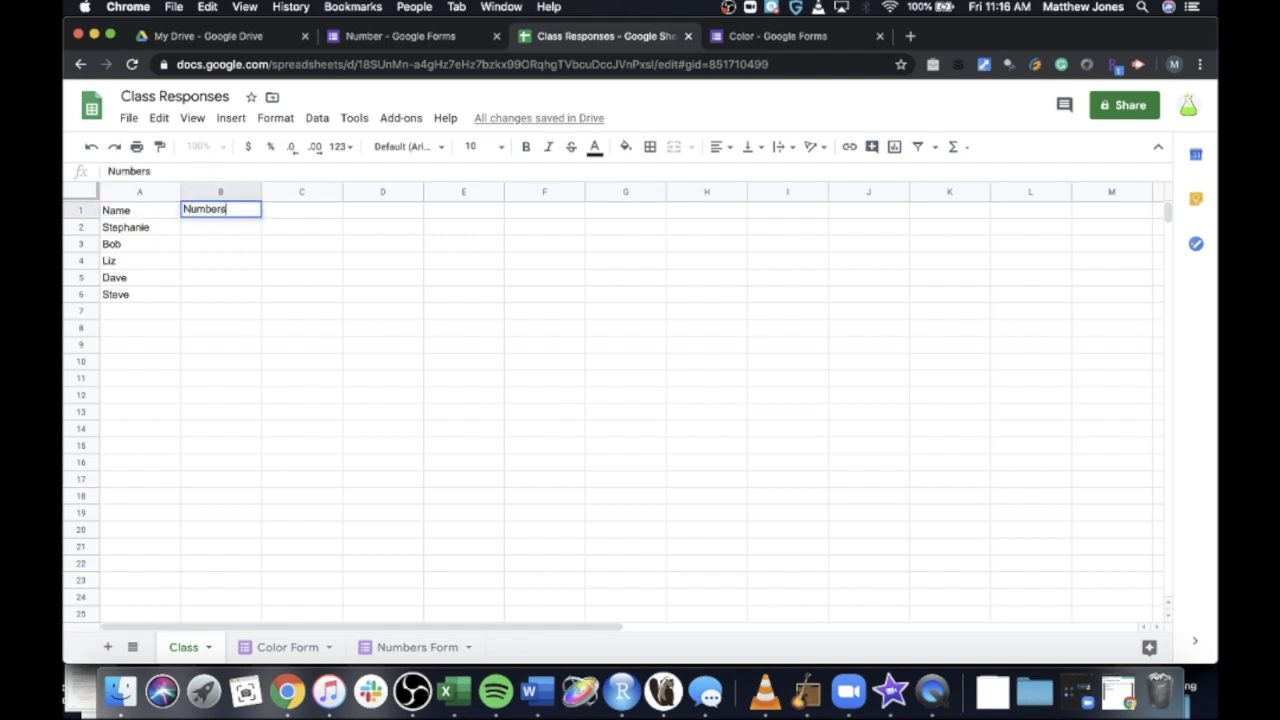
key(Return)
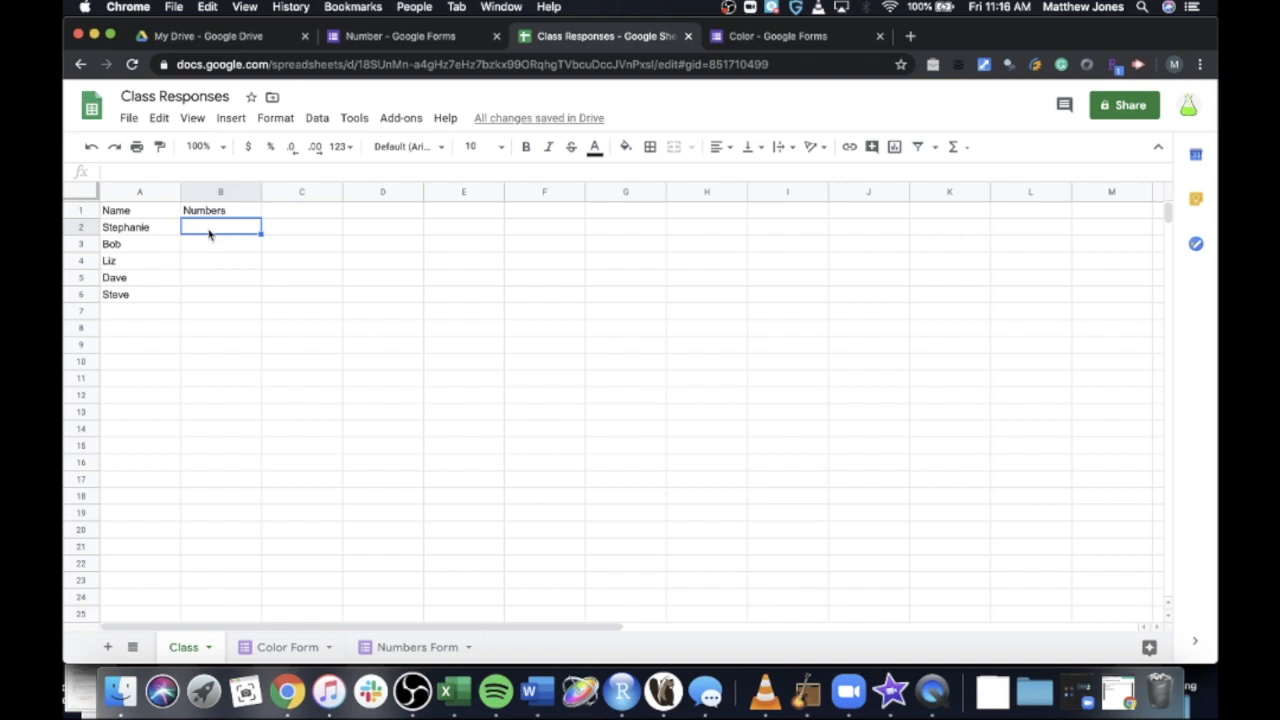
Step: Enter =VLOOKUP(A2,'Numbers Form'!B:C,2) in B2 of the Class sheet and fill it down to B6
double_click(210, 229)
text(=)
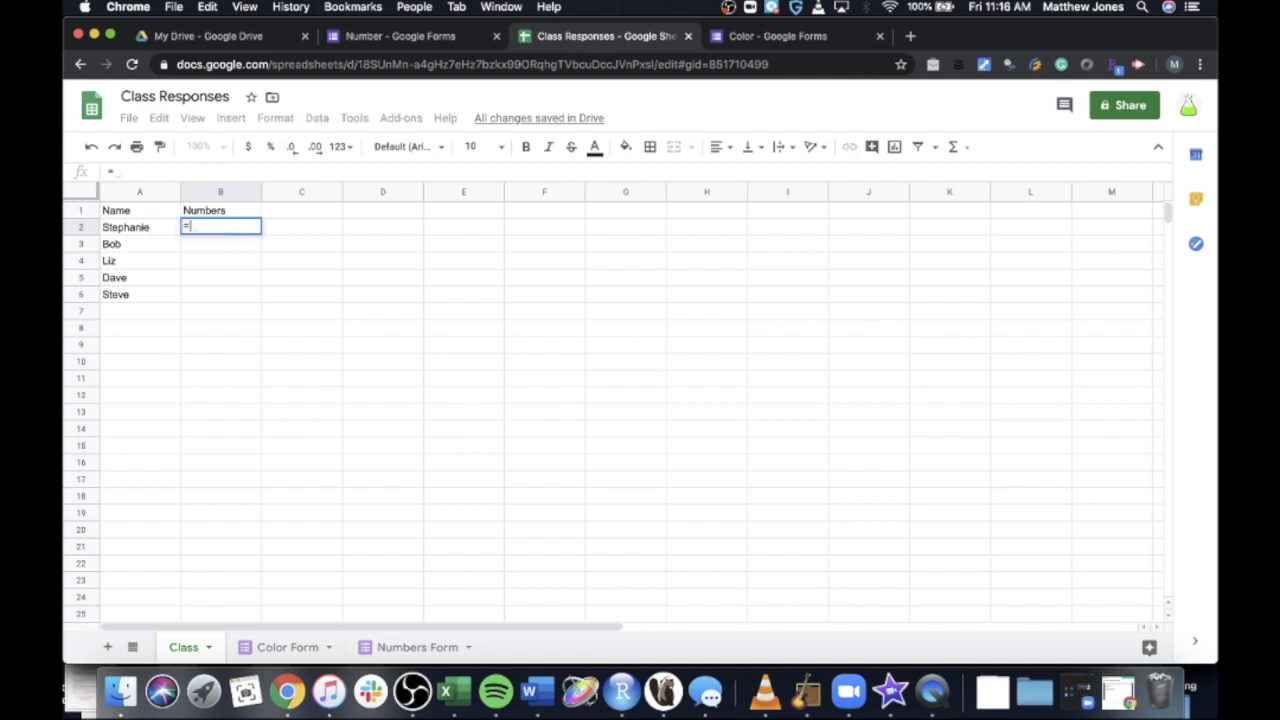
text(VL)
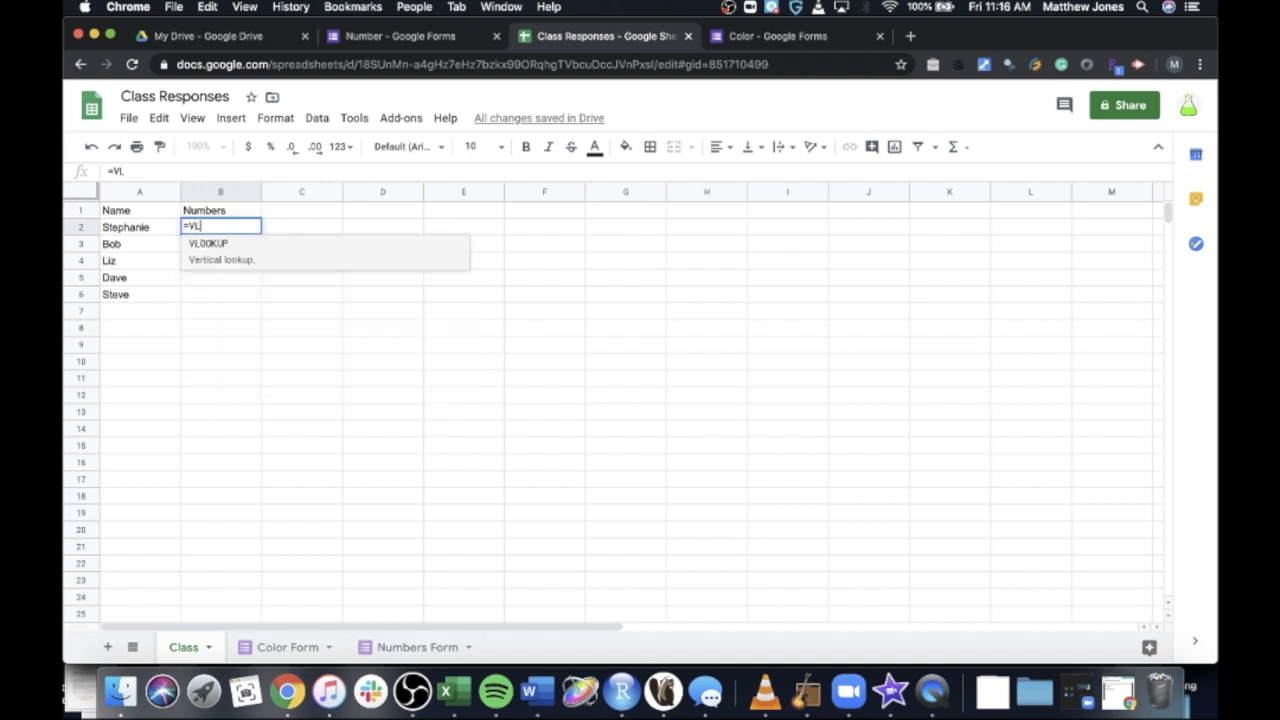
text(OOKUP()
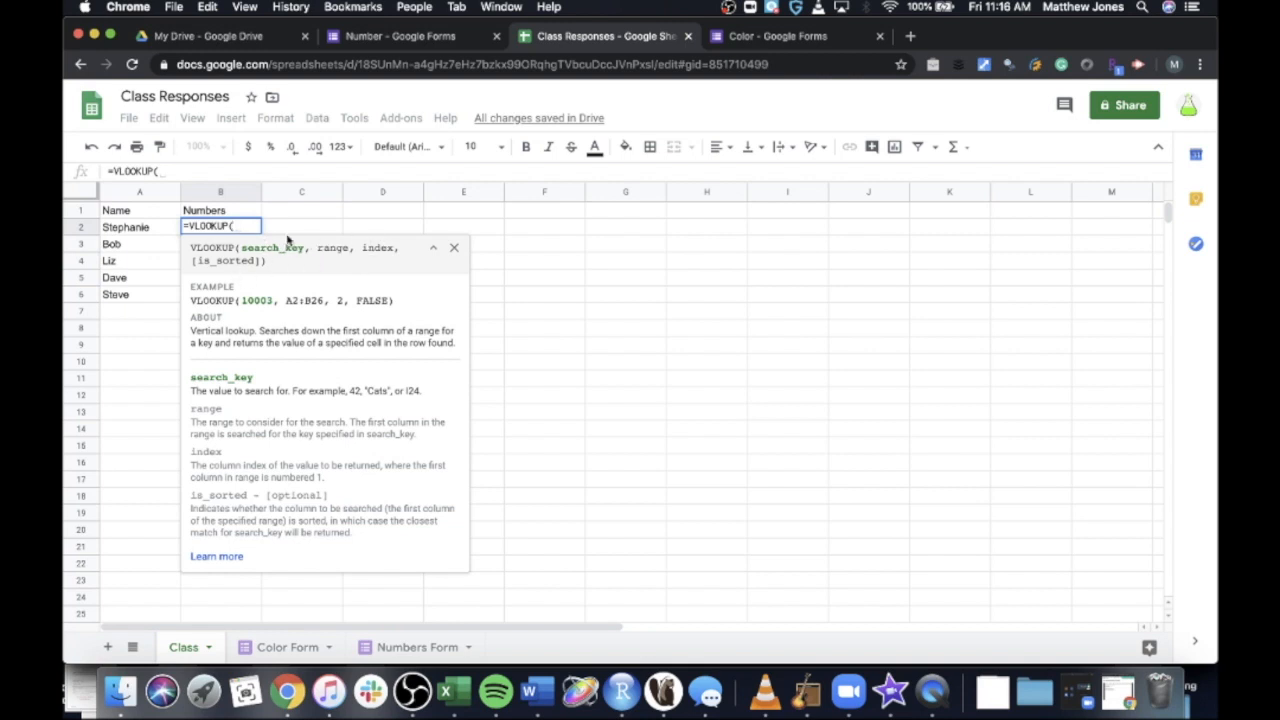
click(152, 229)
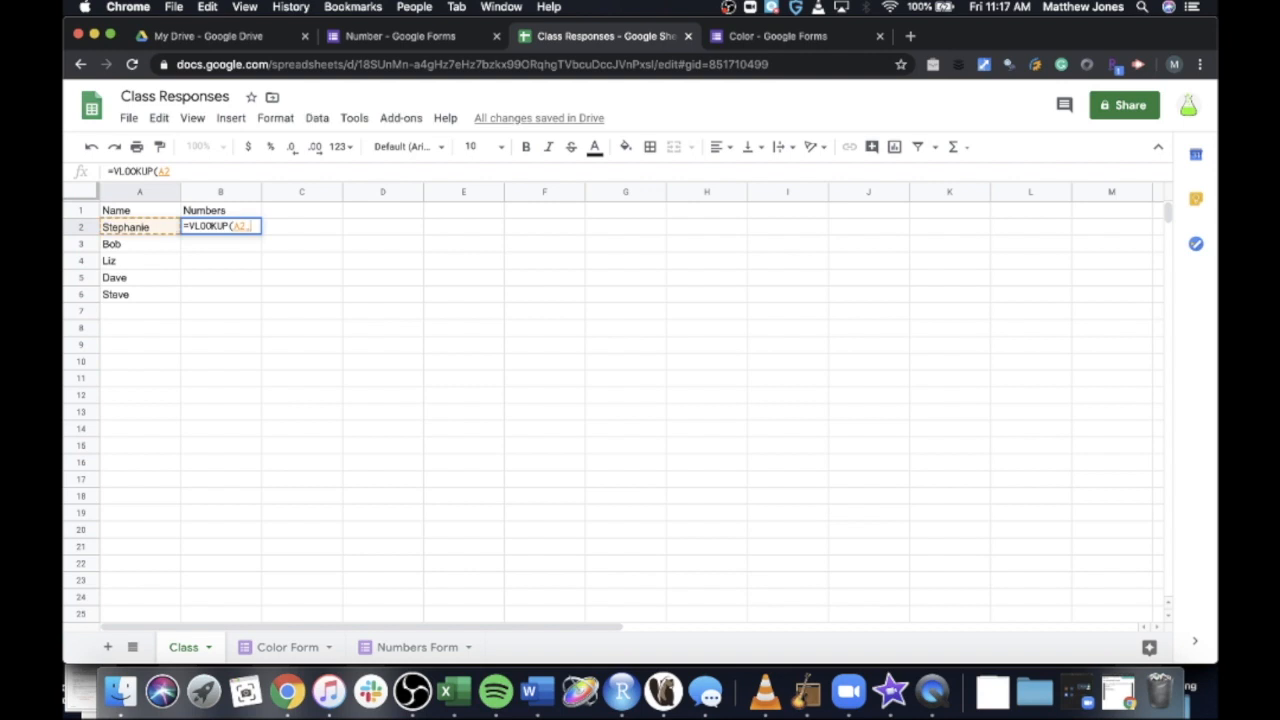
text(,)
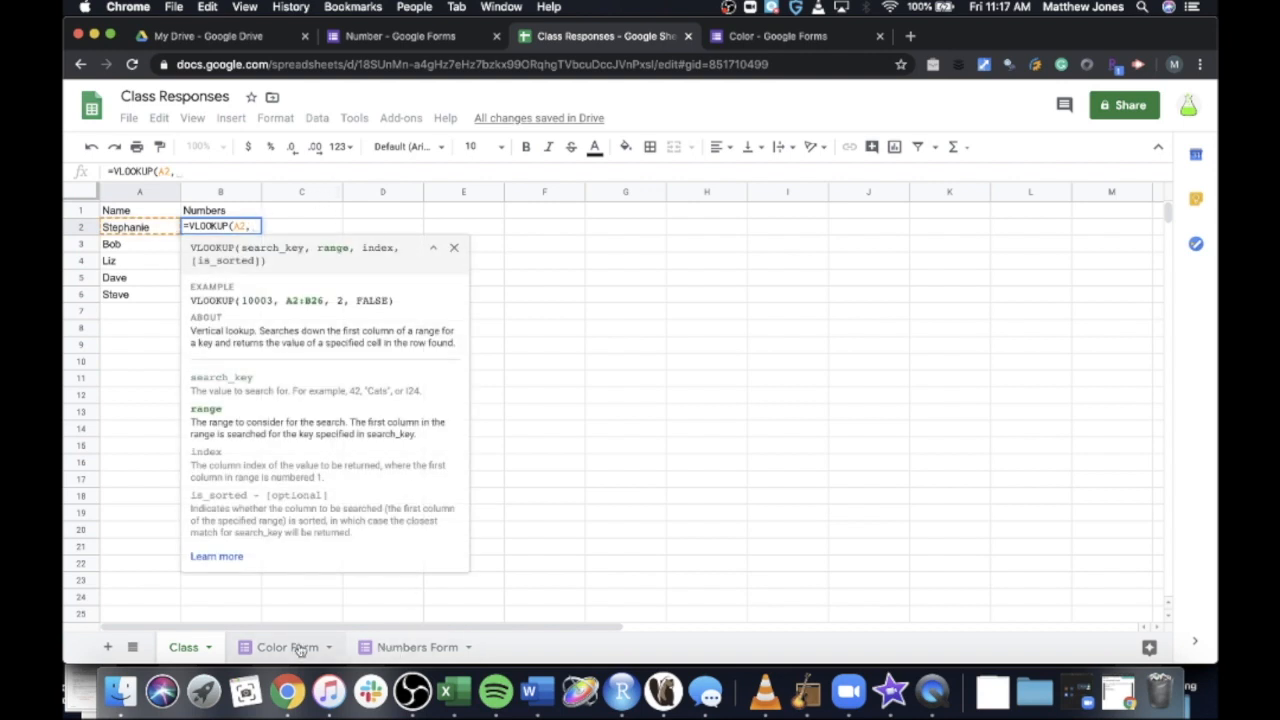
click(410, 648)
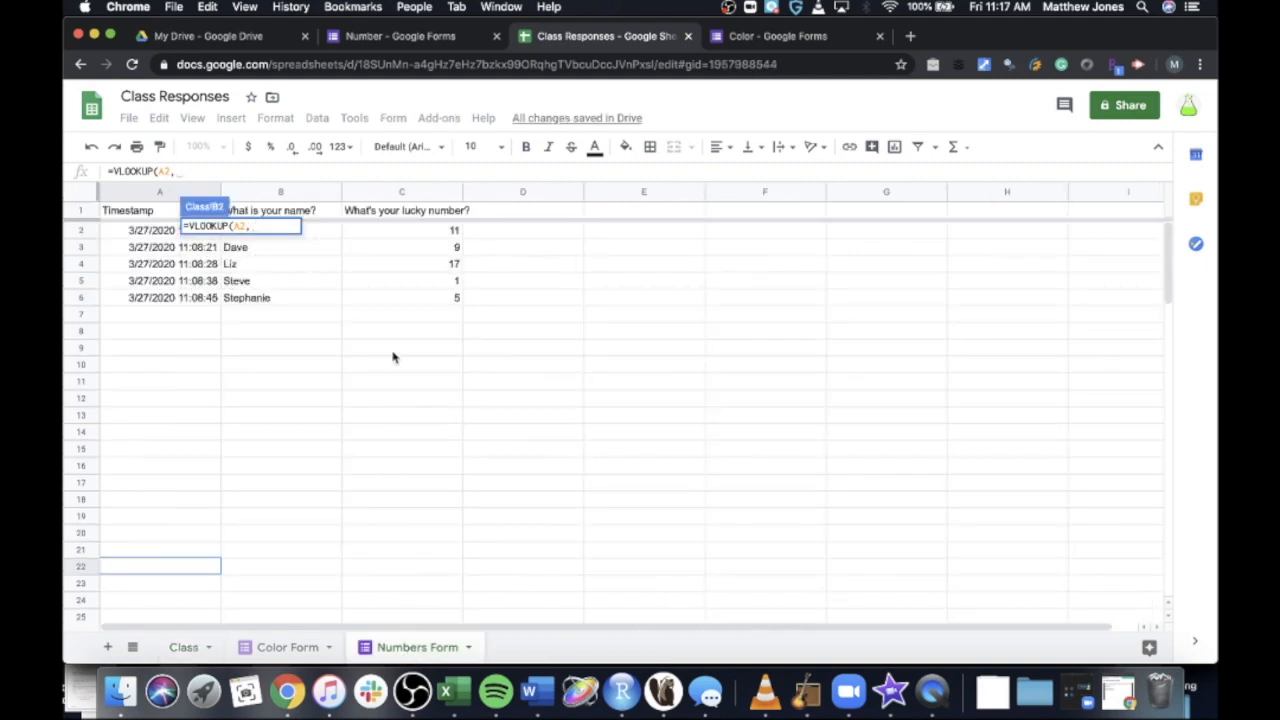
click(280, 193)
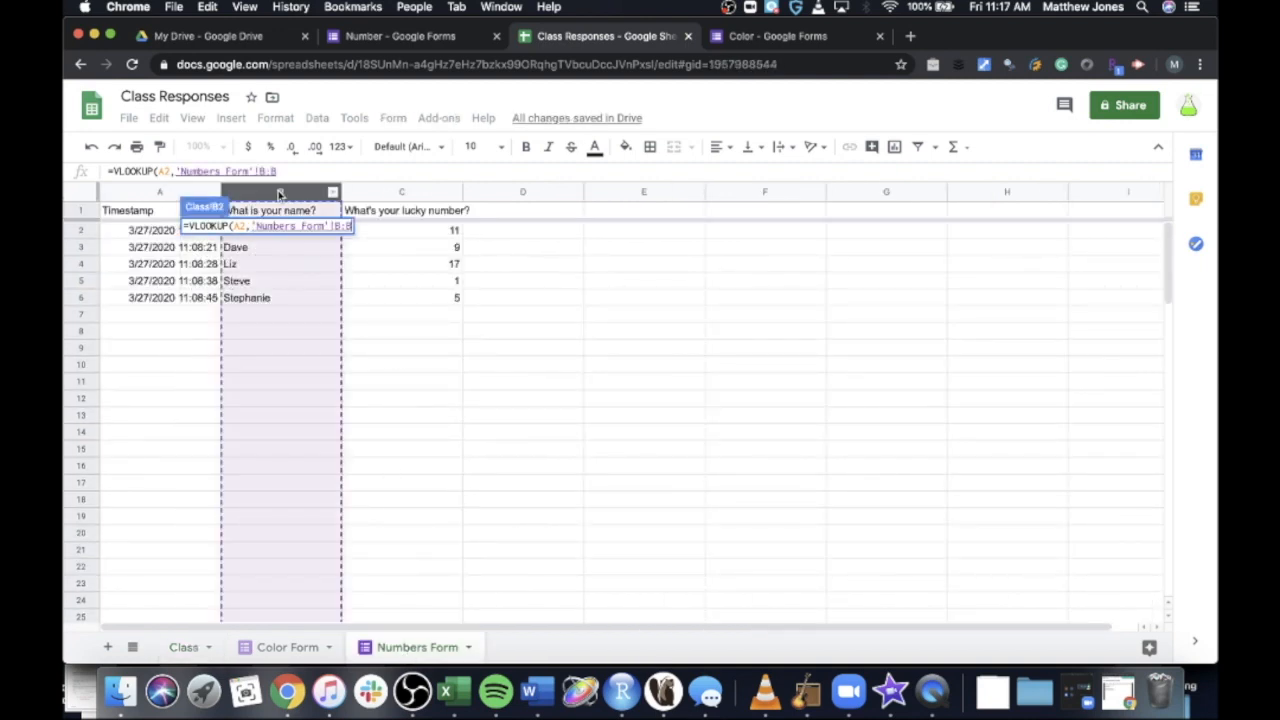
drag(281, 192, 388, 190)
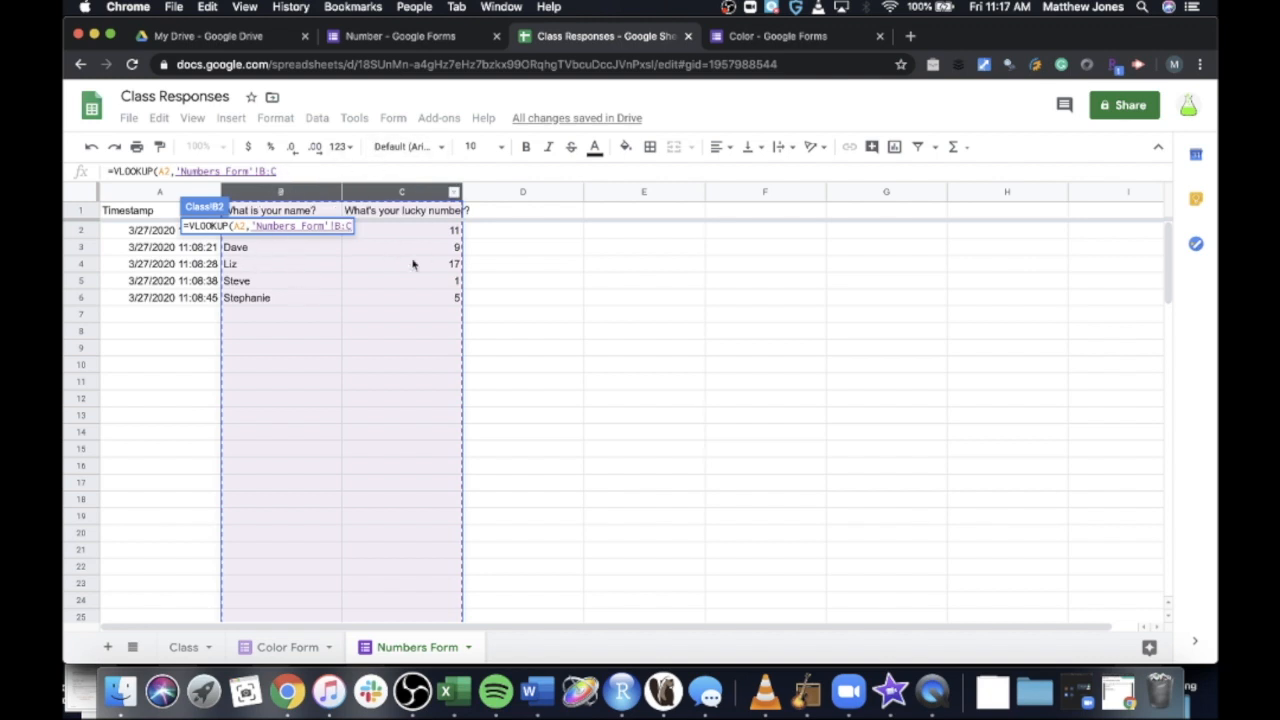
text(,)
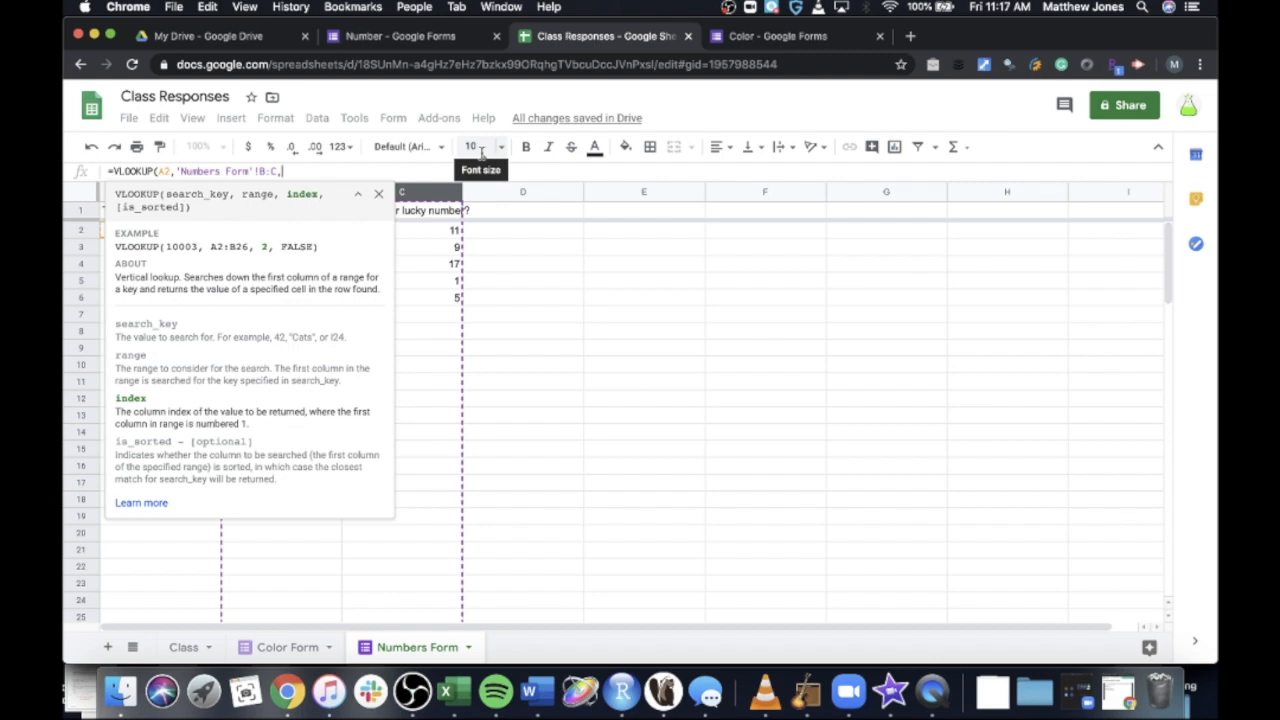
text(2)
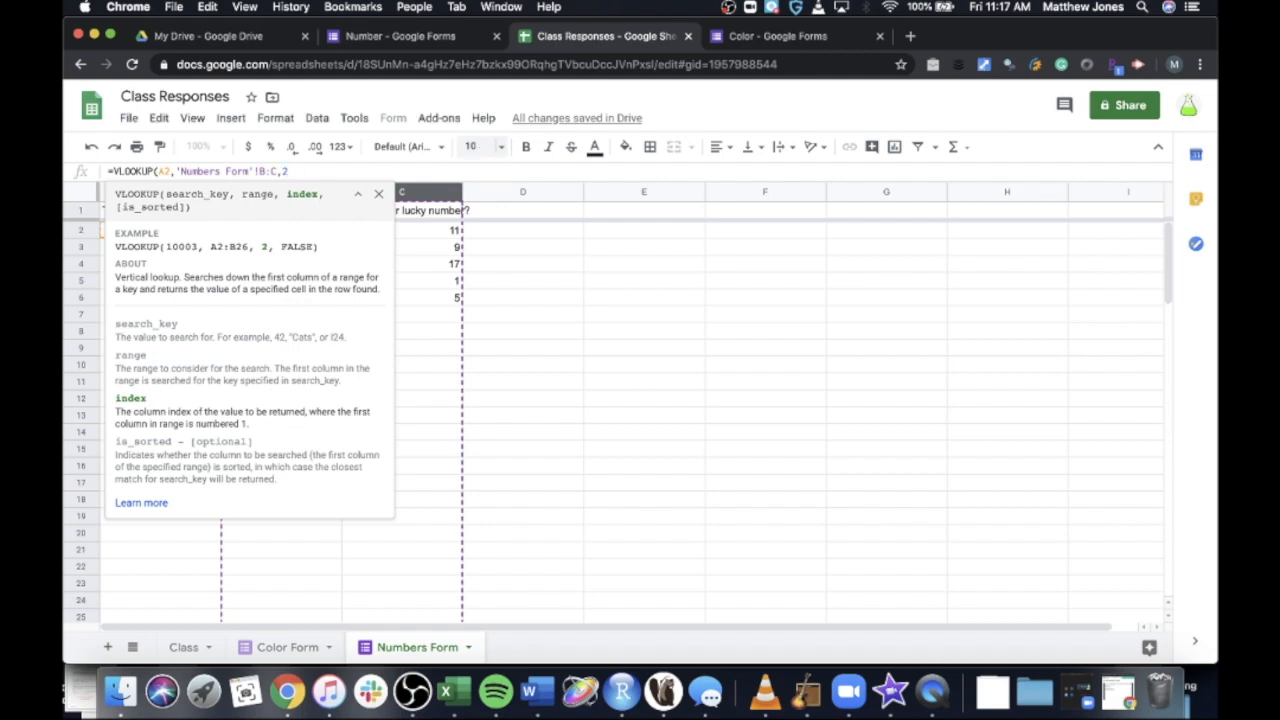
text())
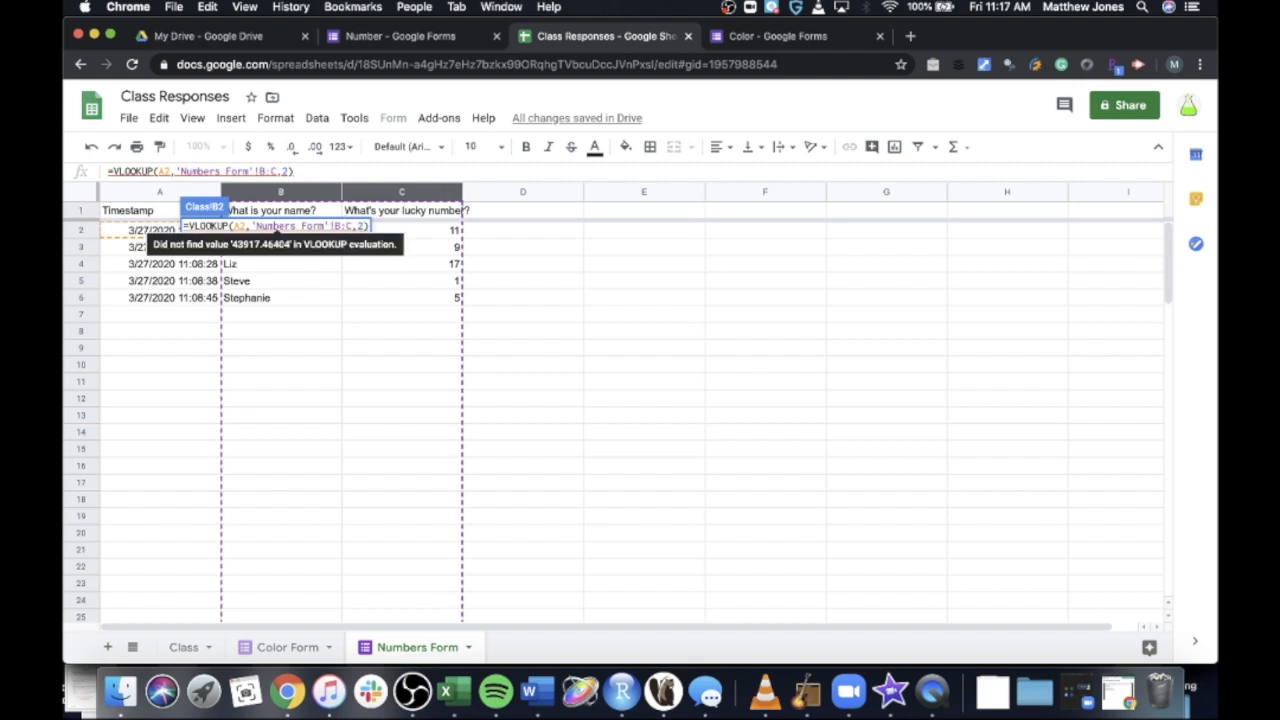
key(Return)
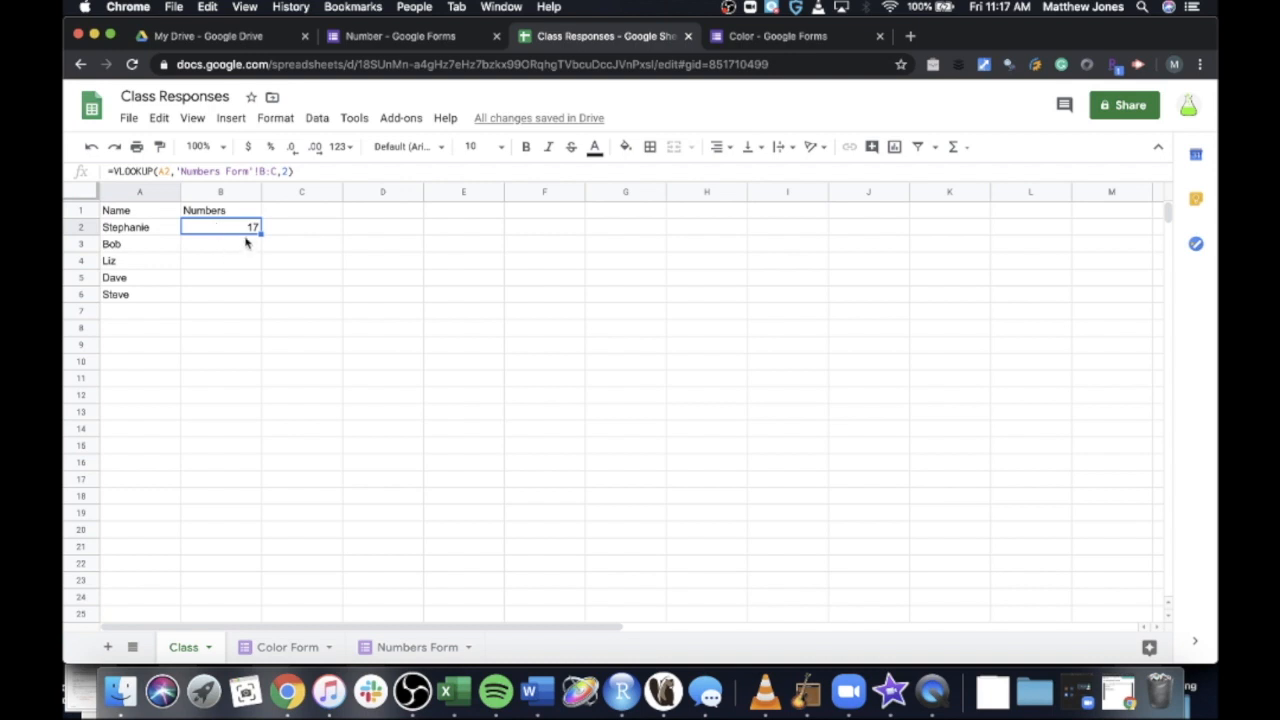
drag(259, 232, 252, 297)
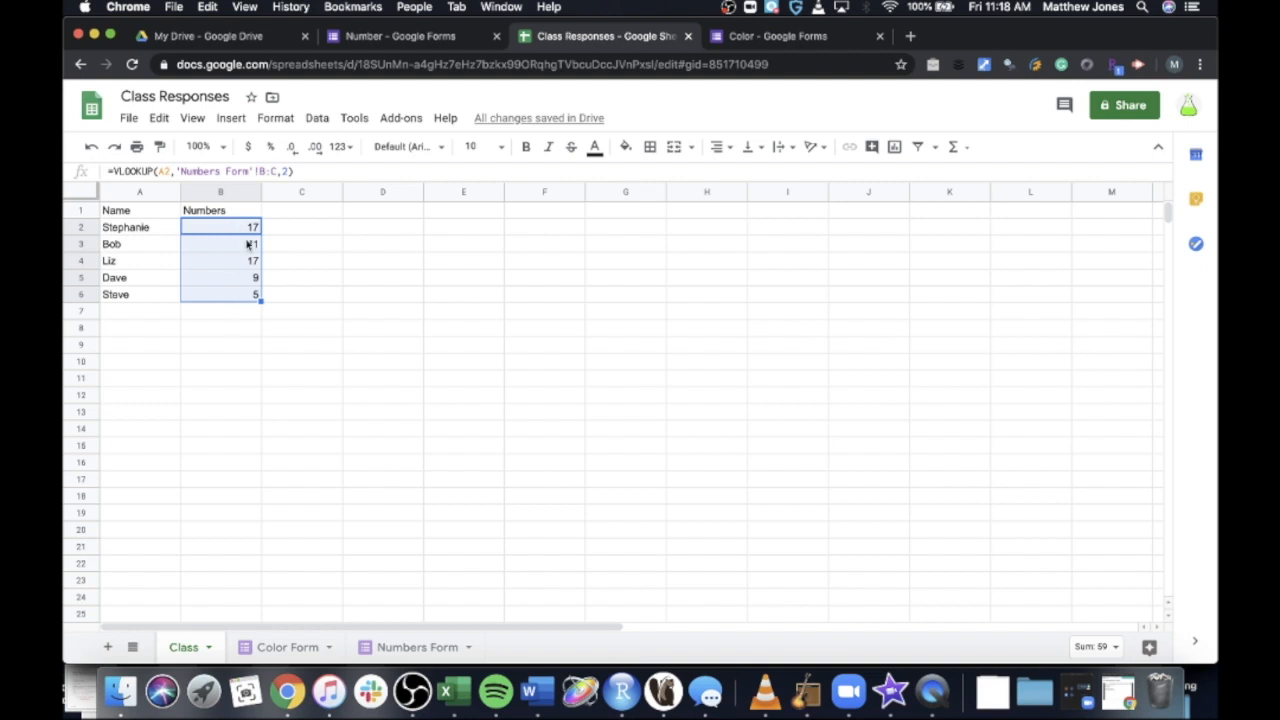
Step: Add FALSE as the last argument of the Numbers VLOOKUP in B2 of the Class sheet and fill it down to B6
click(398, 646)
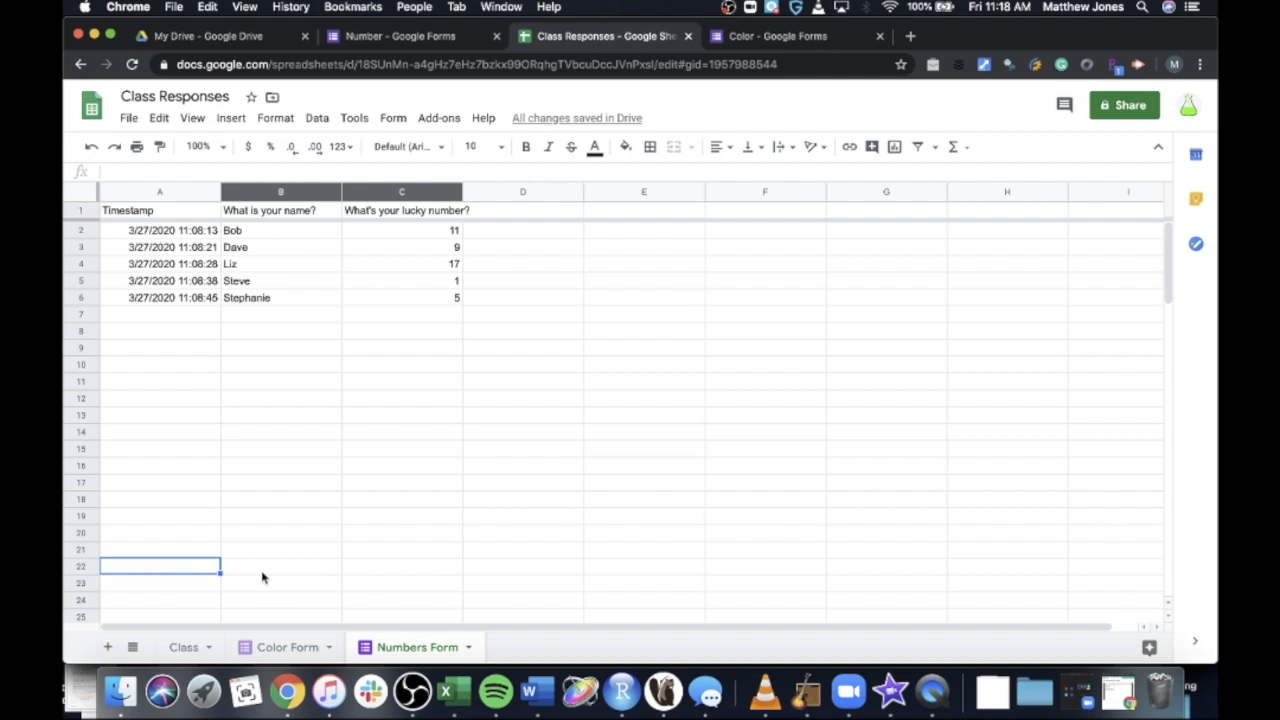
click(192, 653)
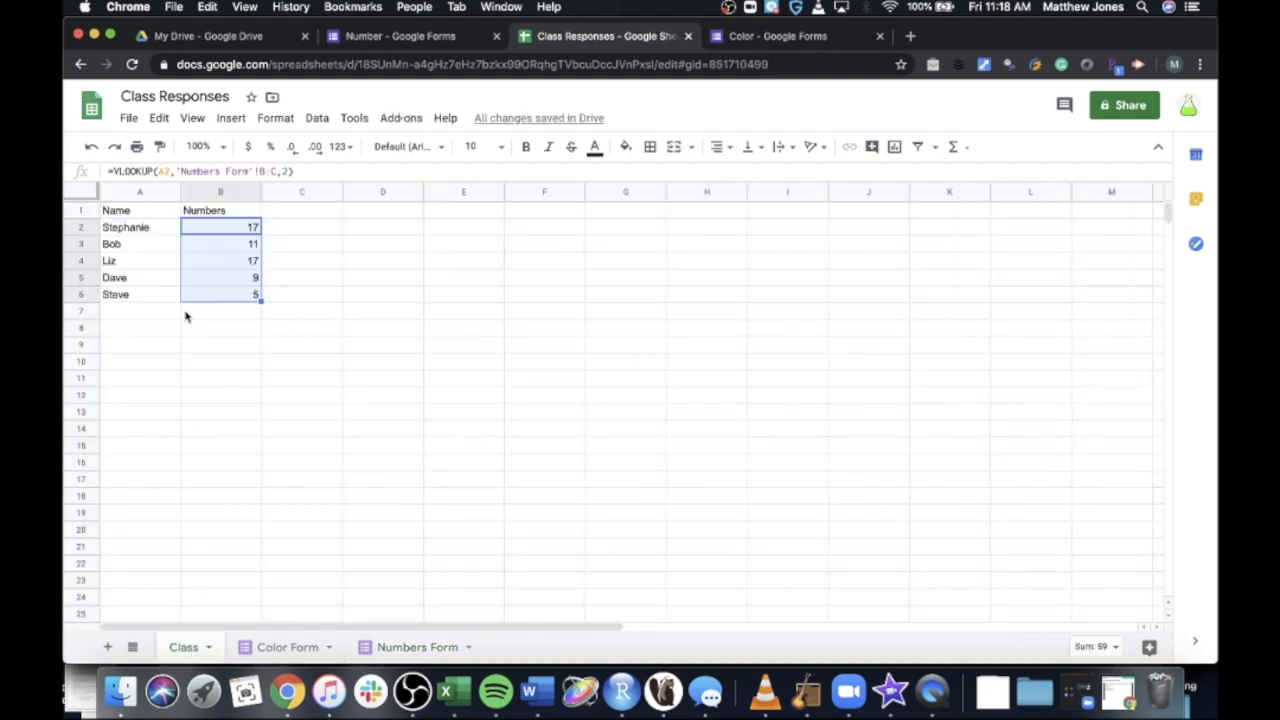
click(287, 171)
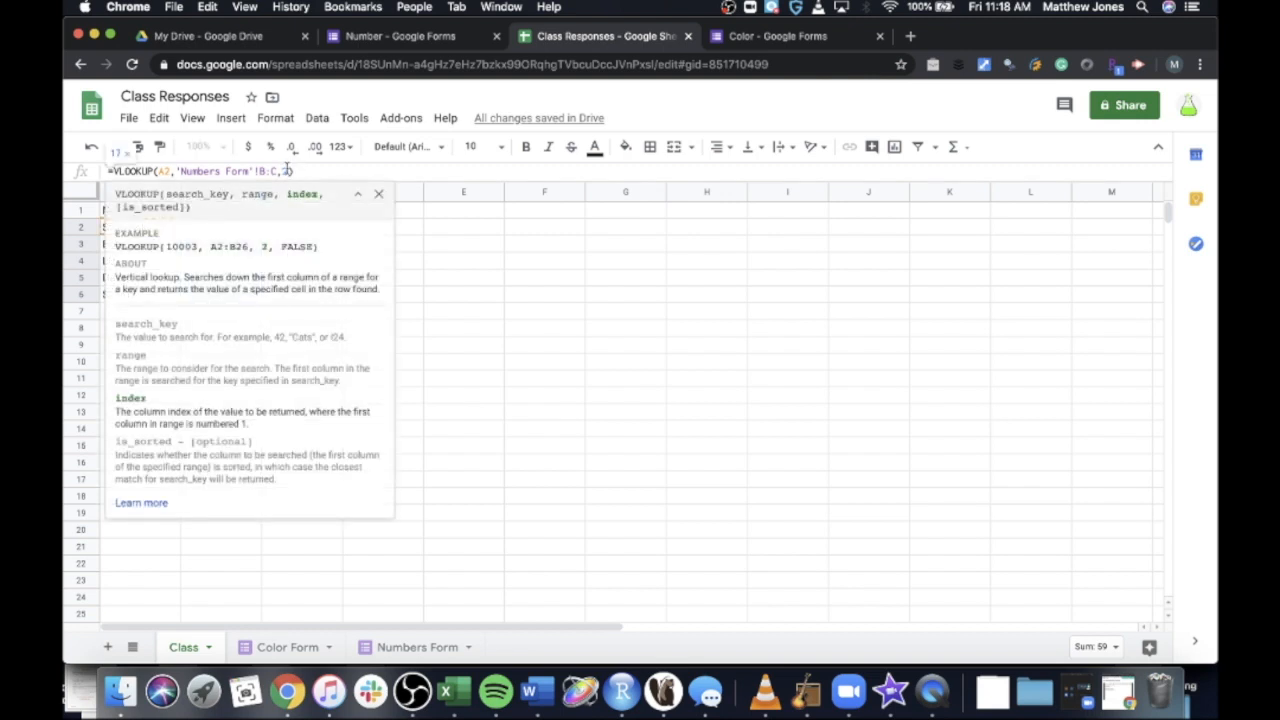
text(,FALSE)
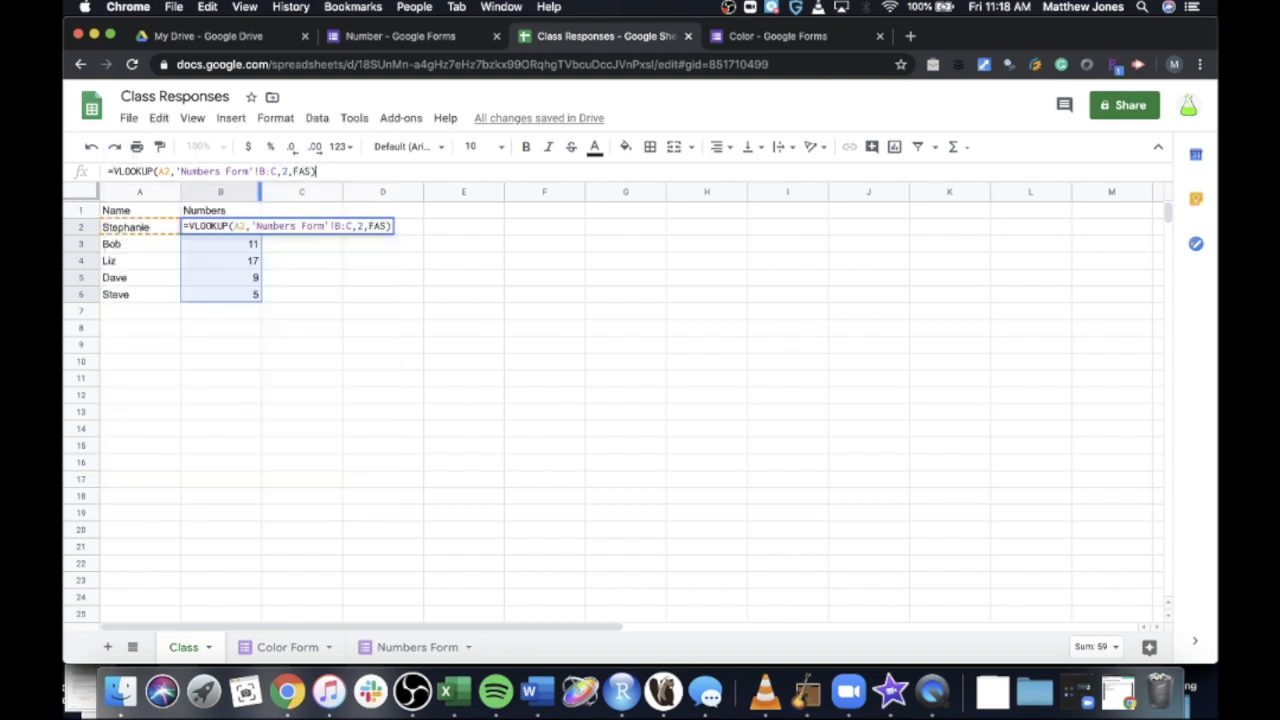
text())
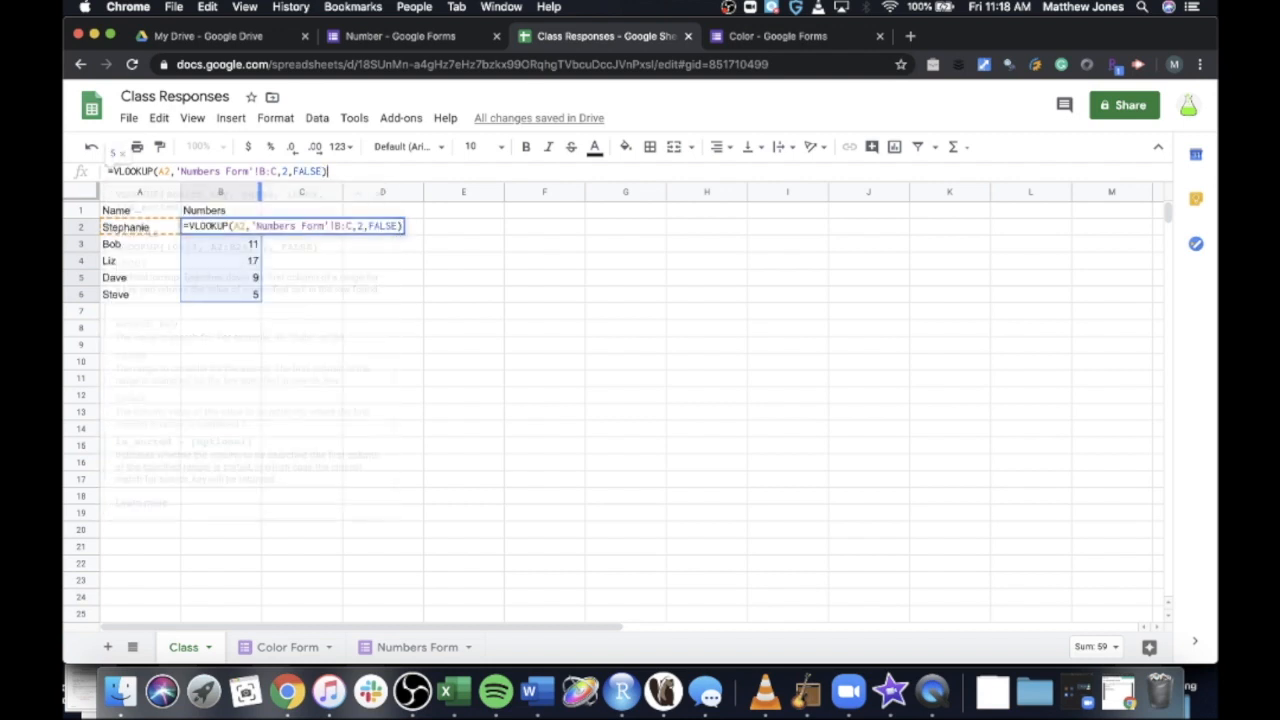
key(Return)
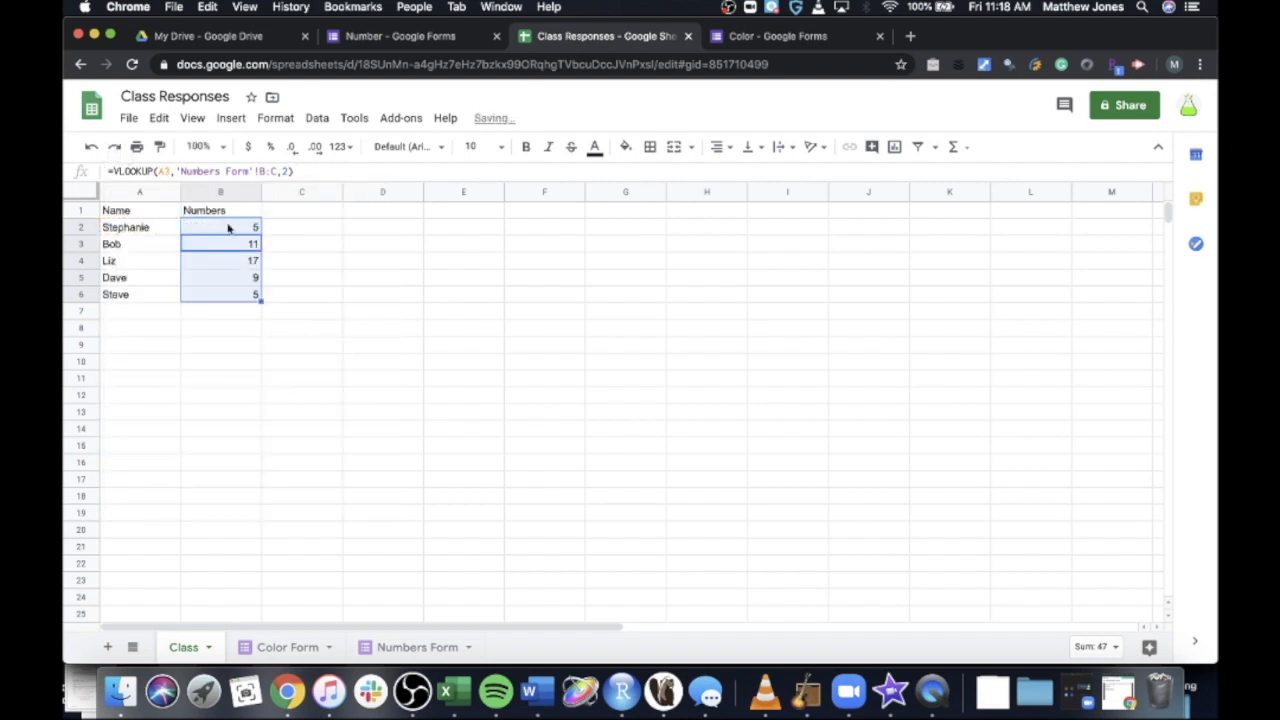
click(230, 227)
drag(261, 229, 258, 296)
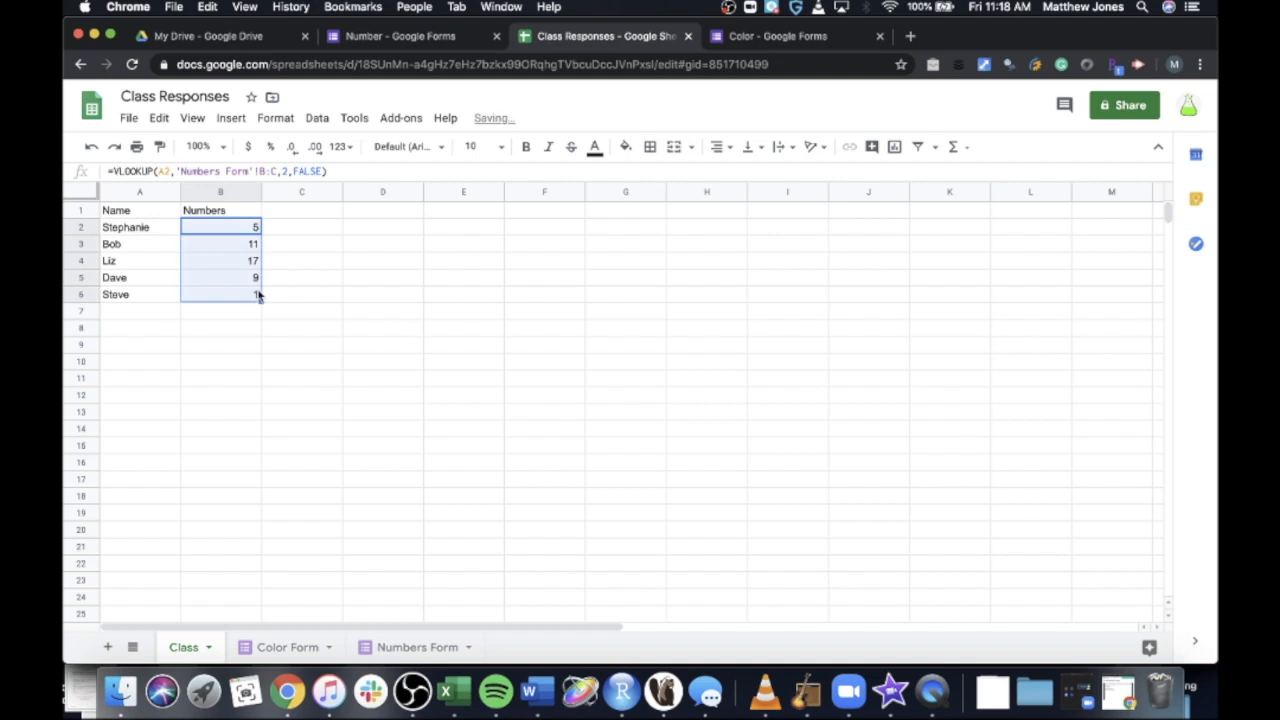
click(308, 171)
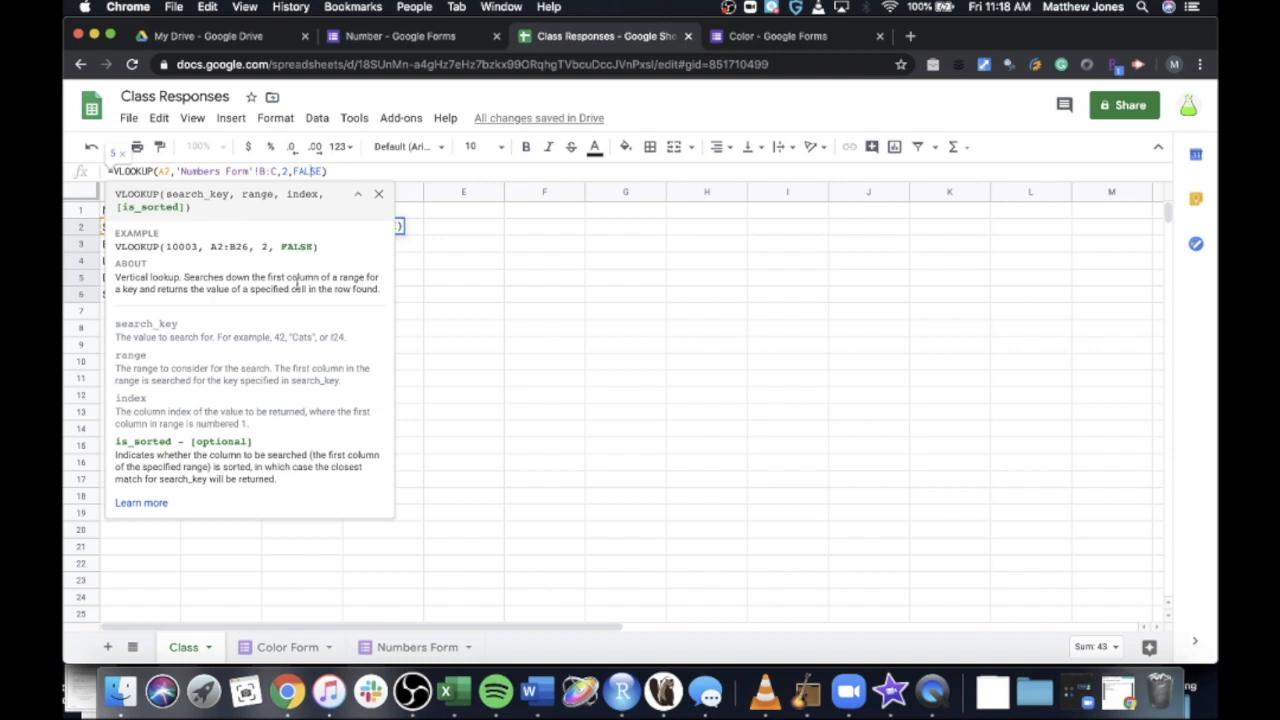
click(496, 302)
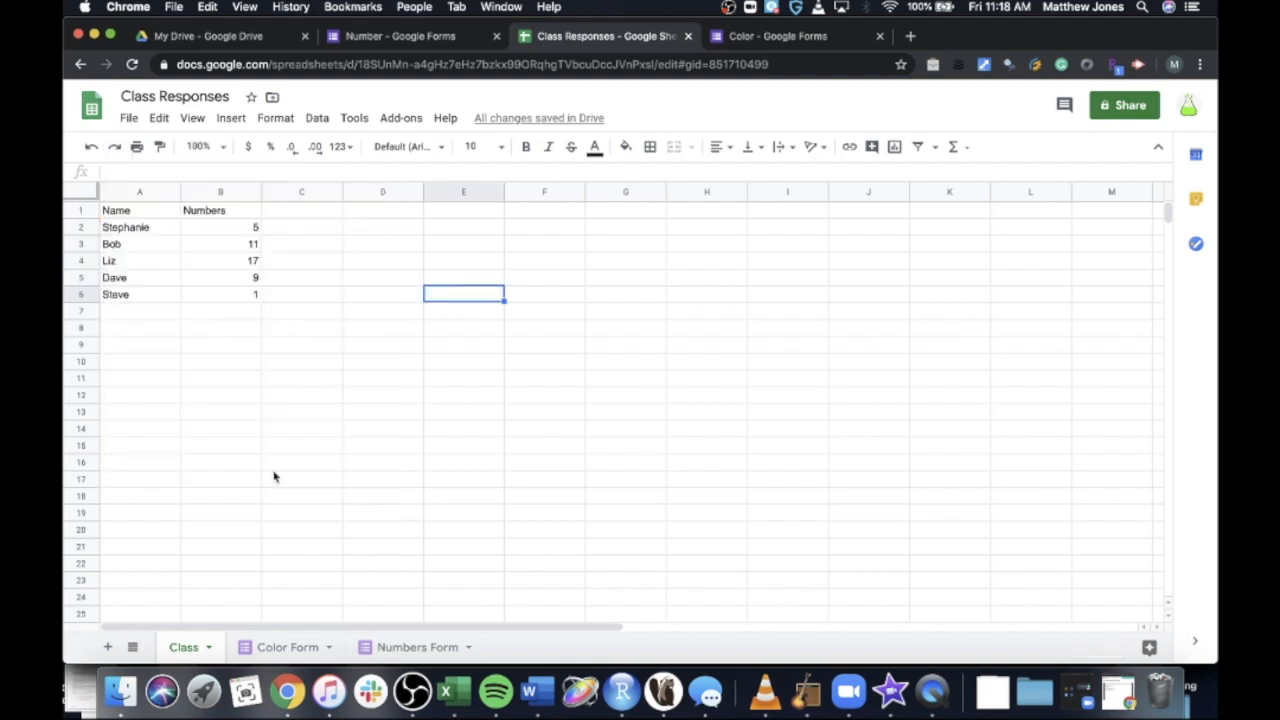
Step: Add the header Color in C1 of the Class sheet
click(303, 209)
text(Color)
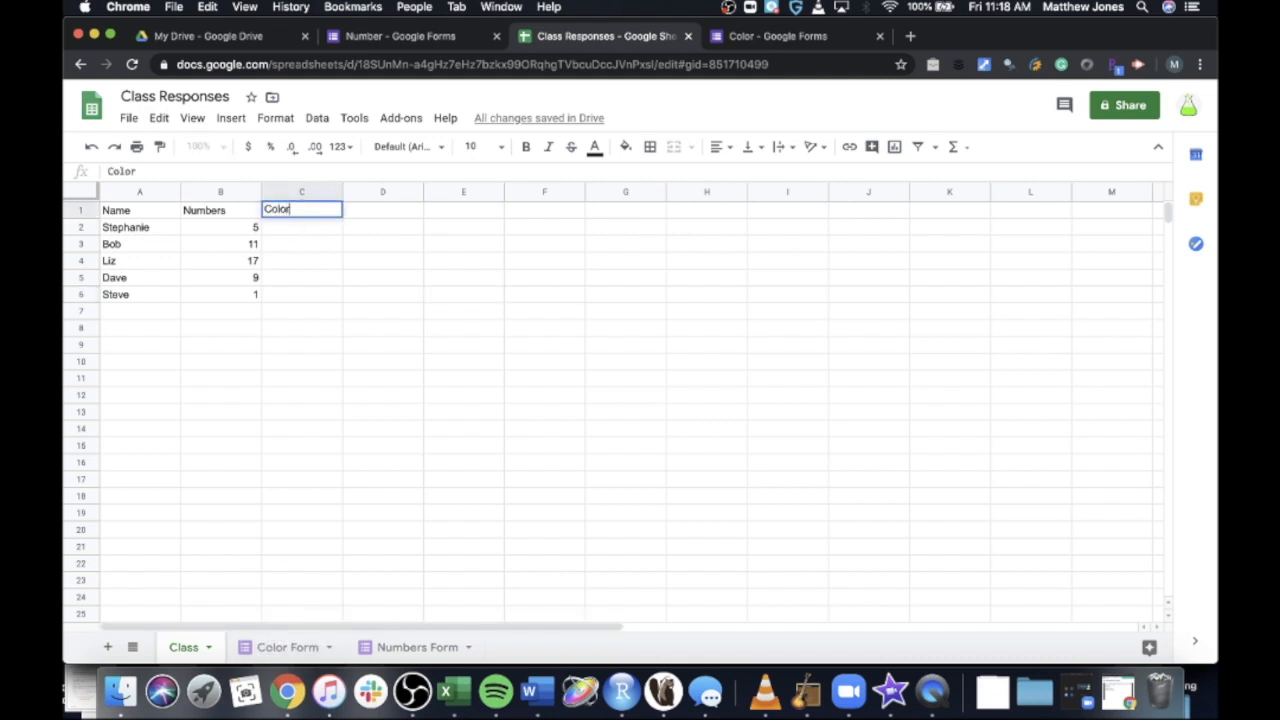
key(Return)
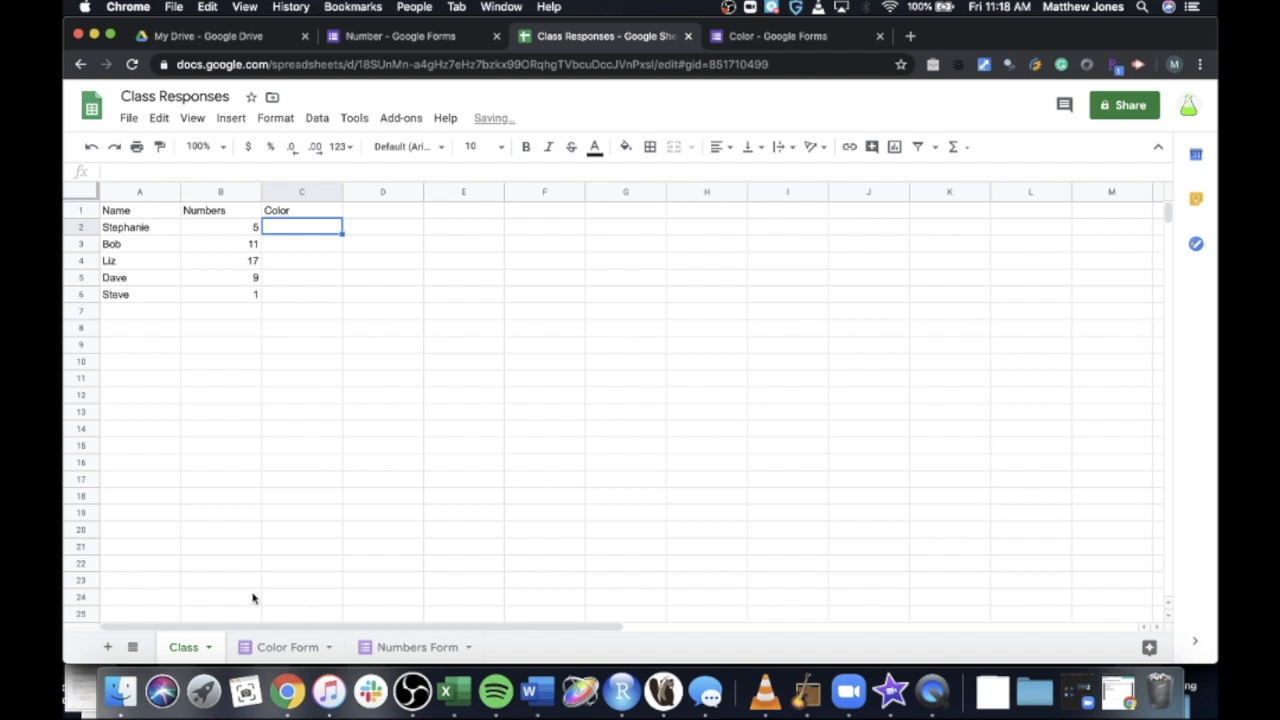
Step: Enter =VLOOKUP(A2,'Color Form'!B:C,2,FALSE) in C2 of the Class sheet and fill it down to C6
text(=)
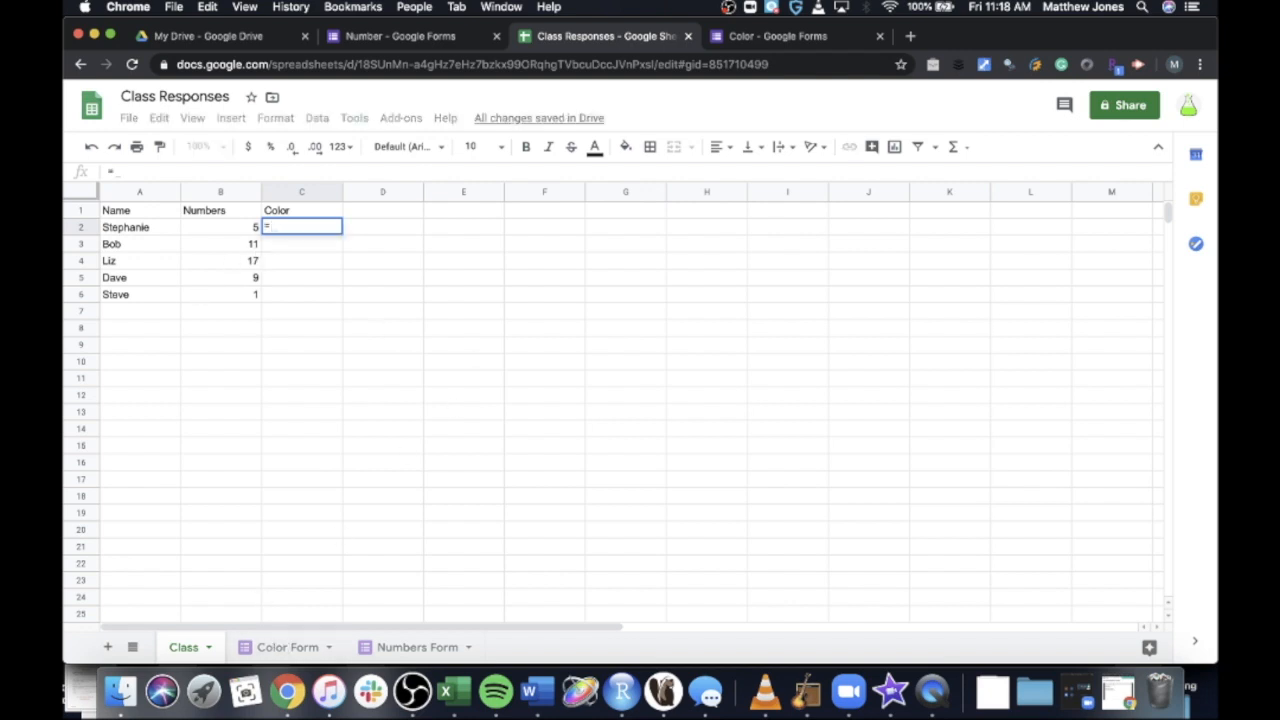
text(VLOOKUP()
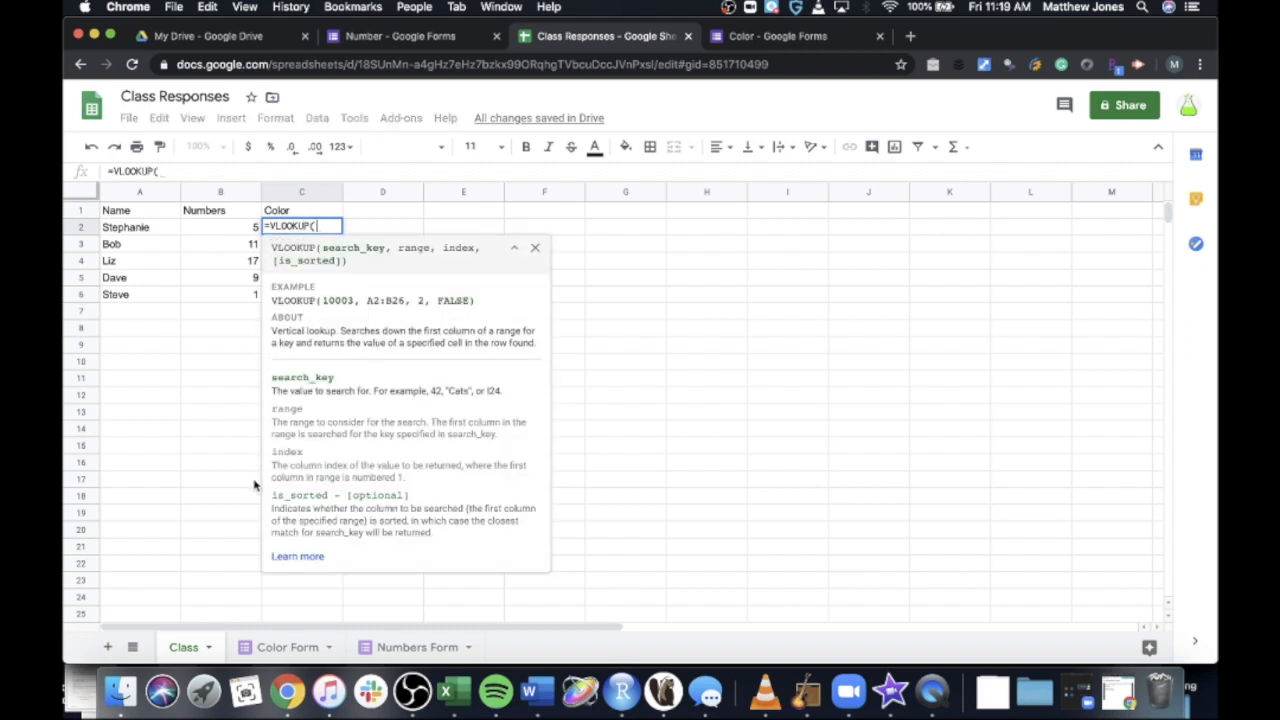
click(140, 228)
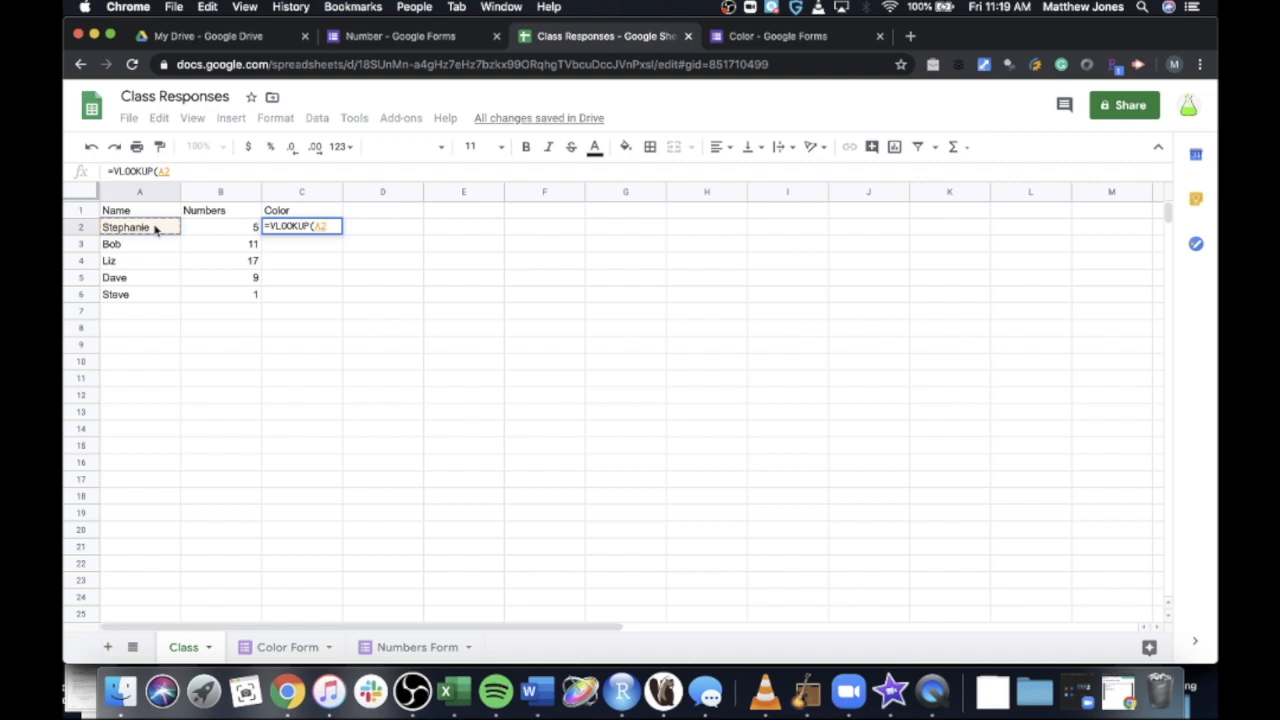
text(,)
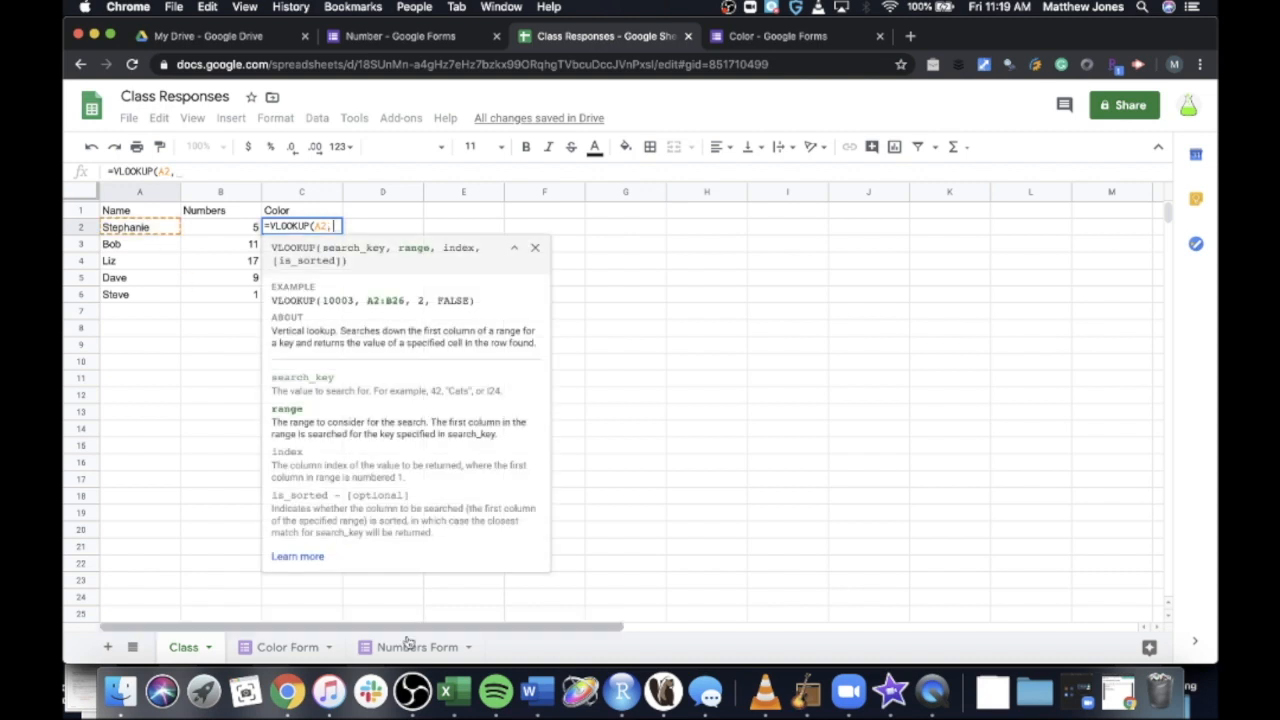
click(287, 647)
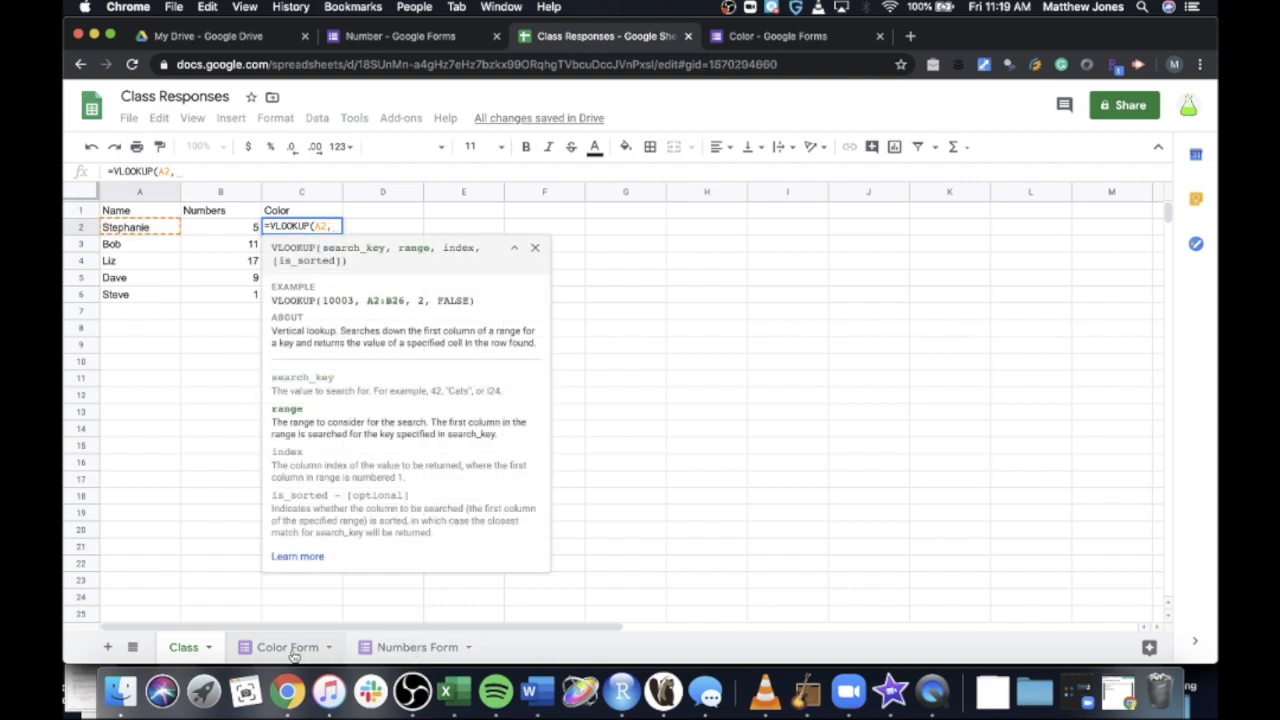
drag(299, 192, 378, 202)
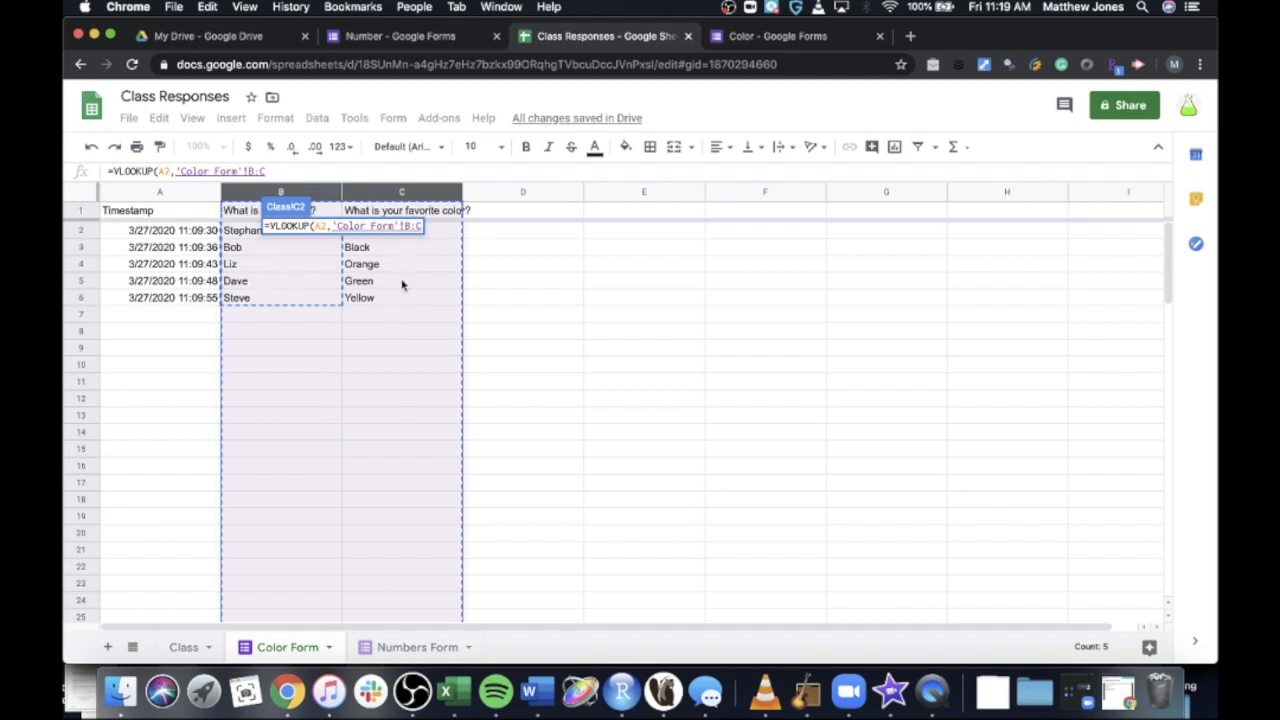
text(,2)
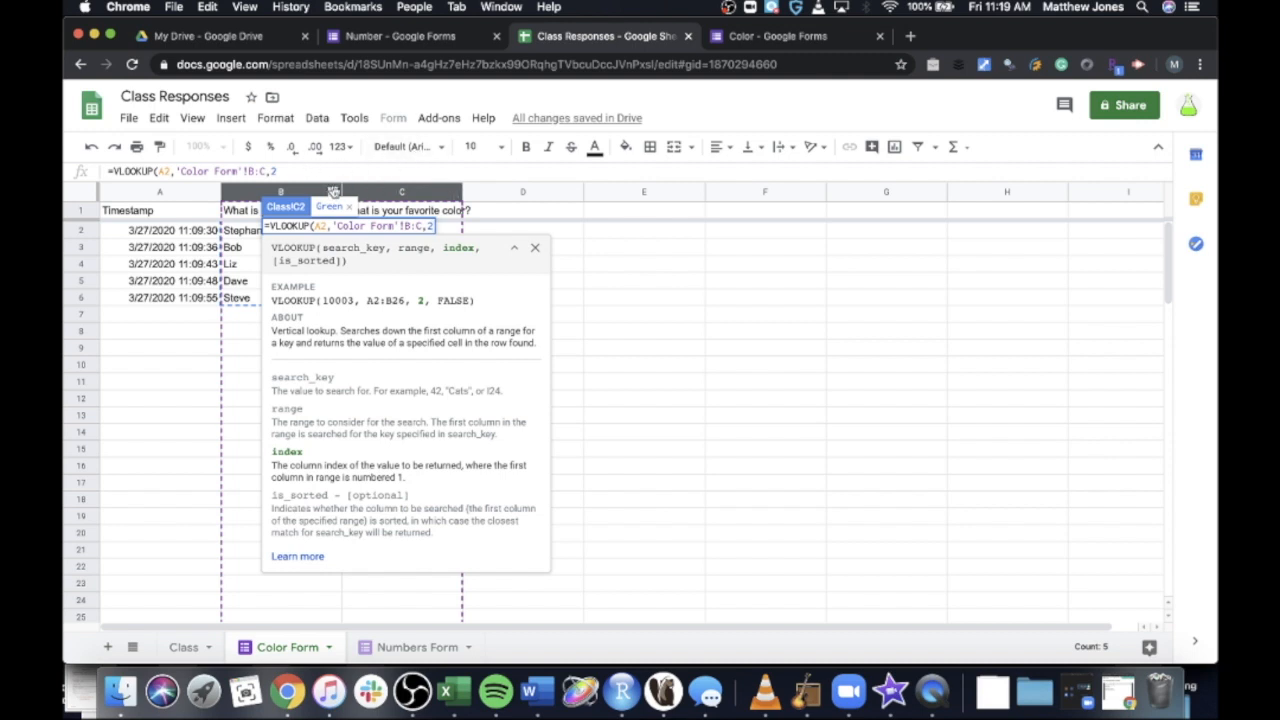
text(,FALSE)
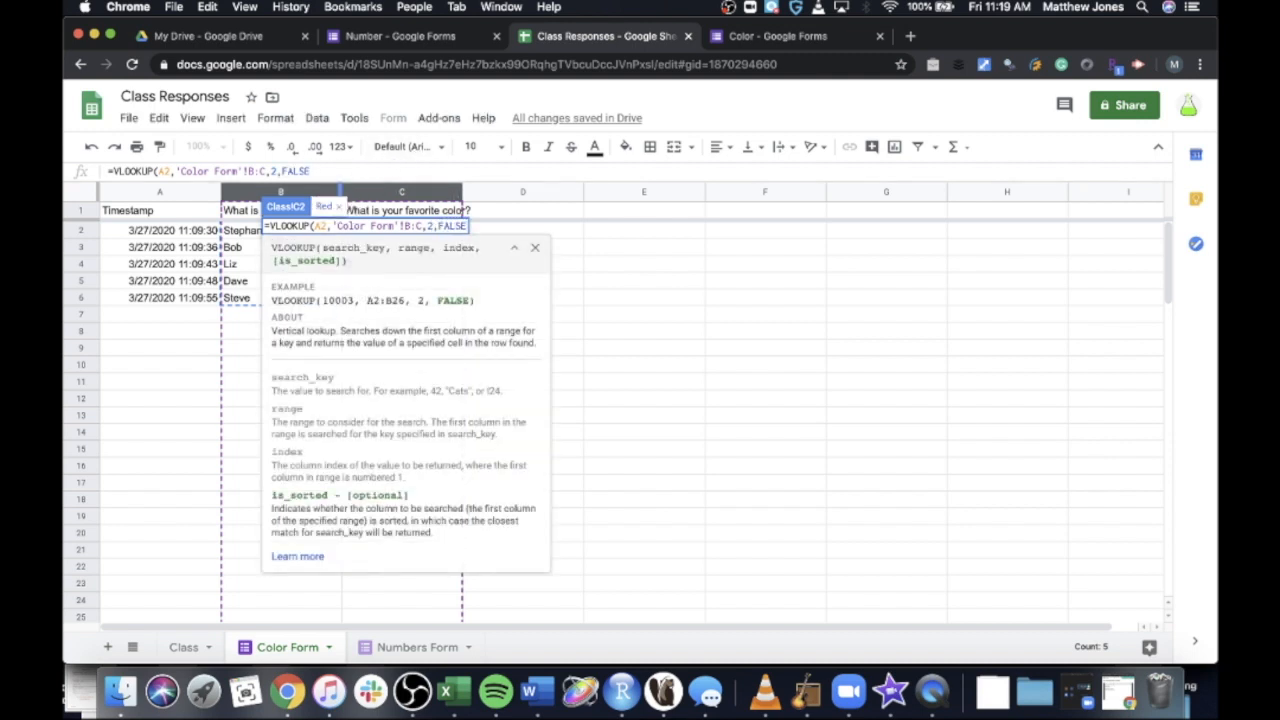
text())
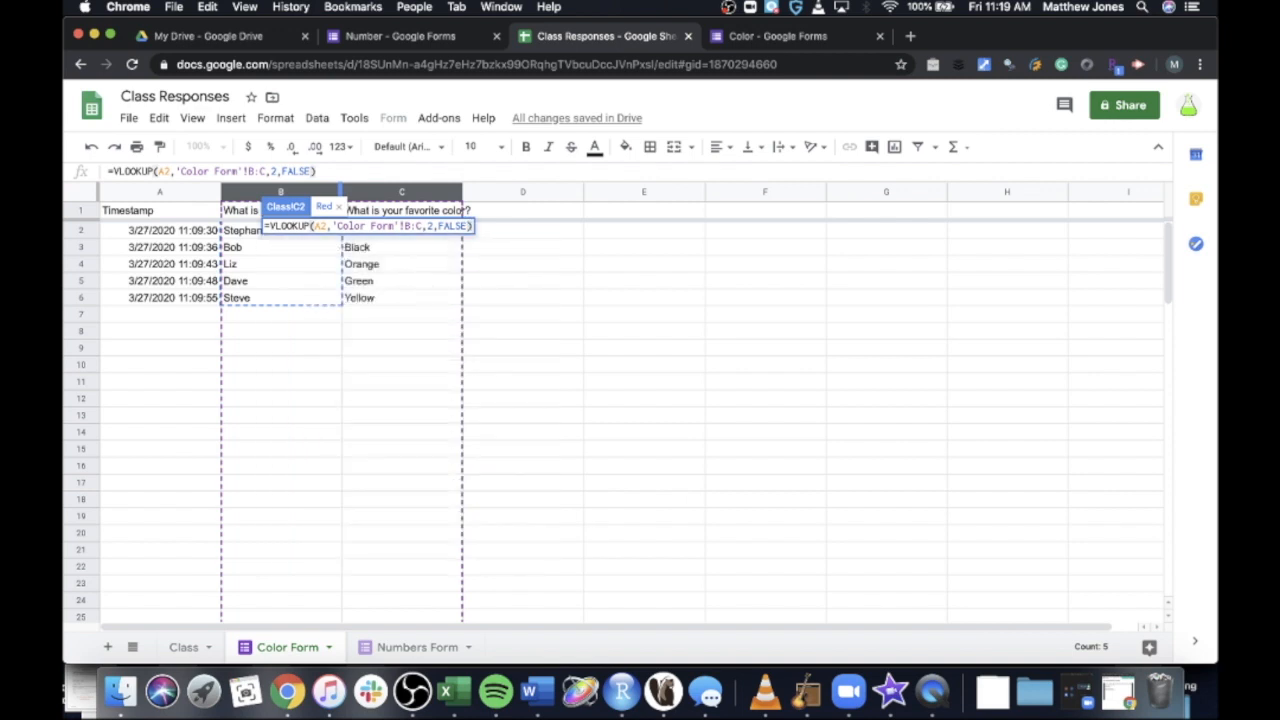
key(Return)
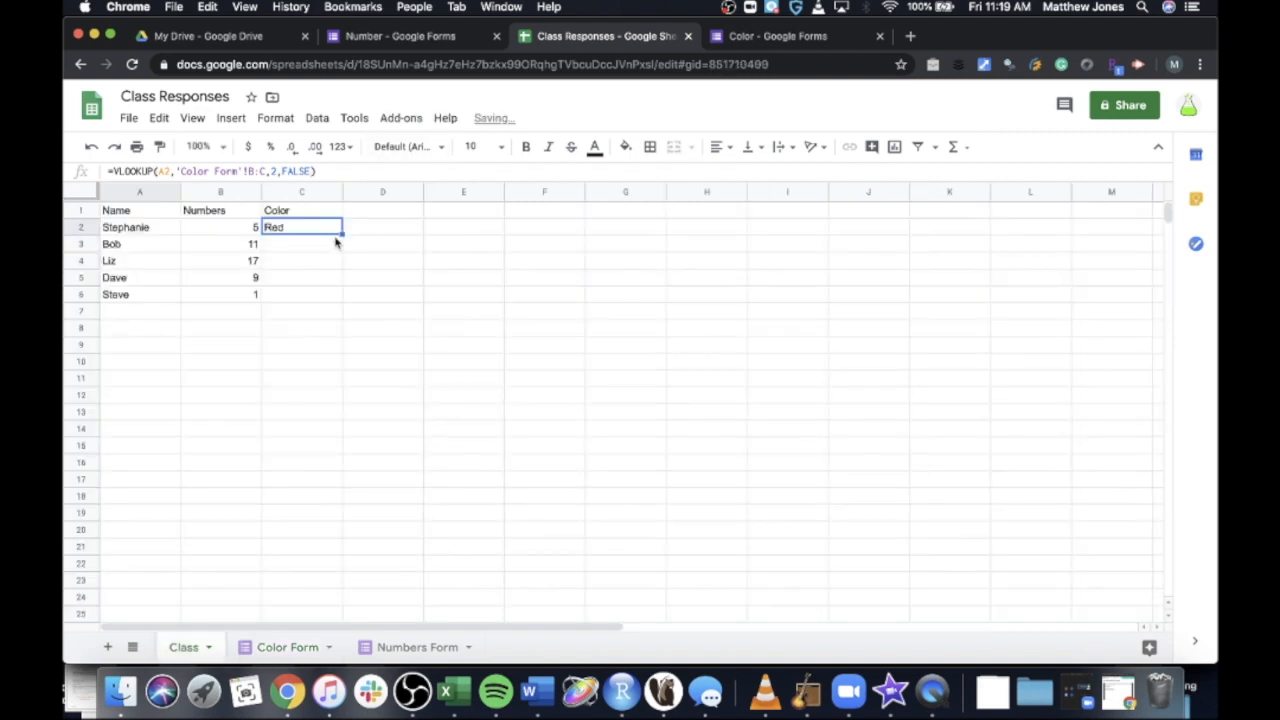
drag(341, 235, 340, 293)
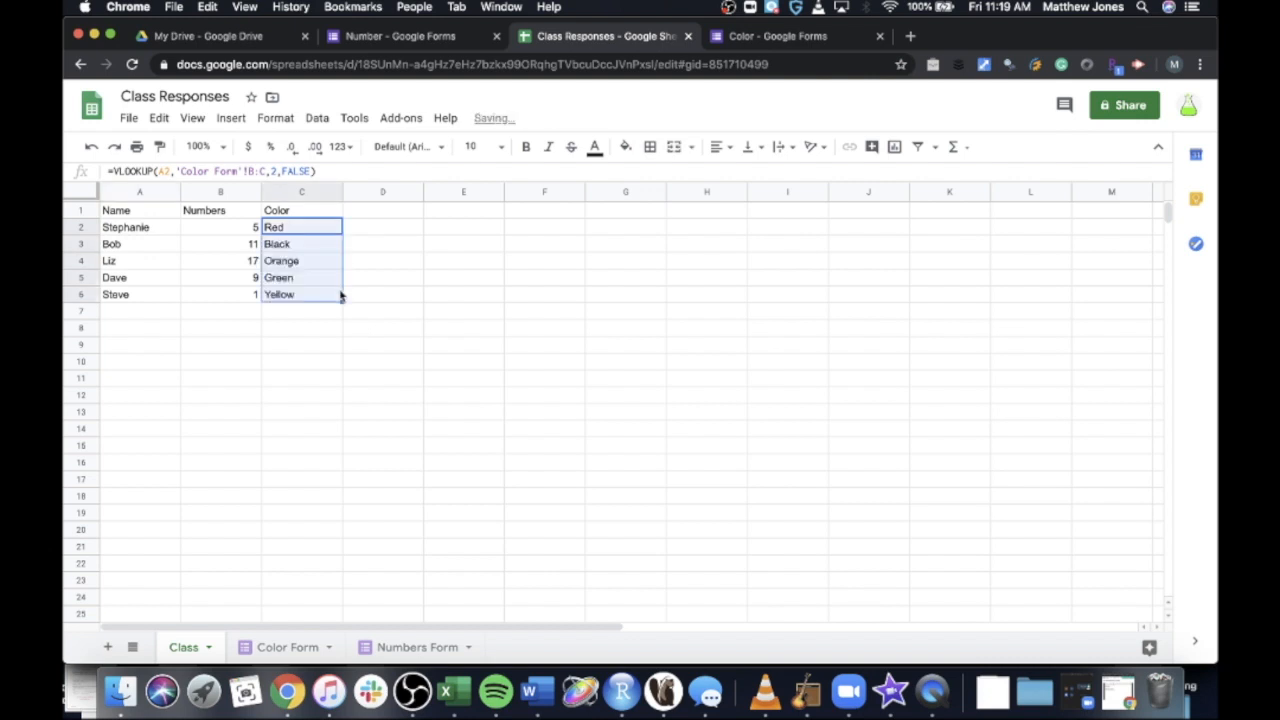
Step: Add a new student's first name in A7 and fill the lookup formulas in B6:C6 down to row 7
click(224, 262)
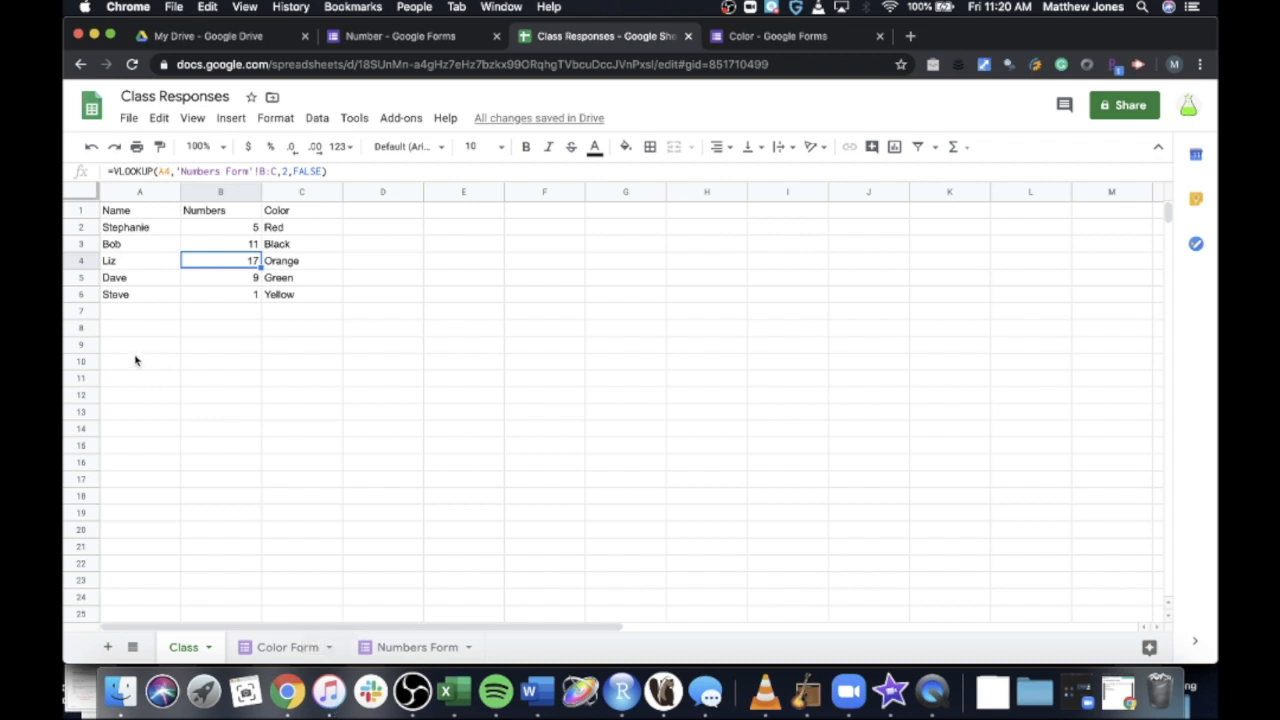
double_click(139, 313)
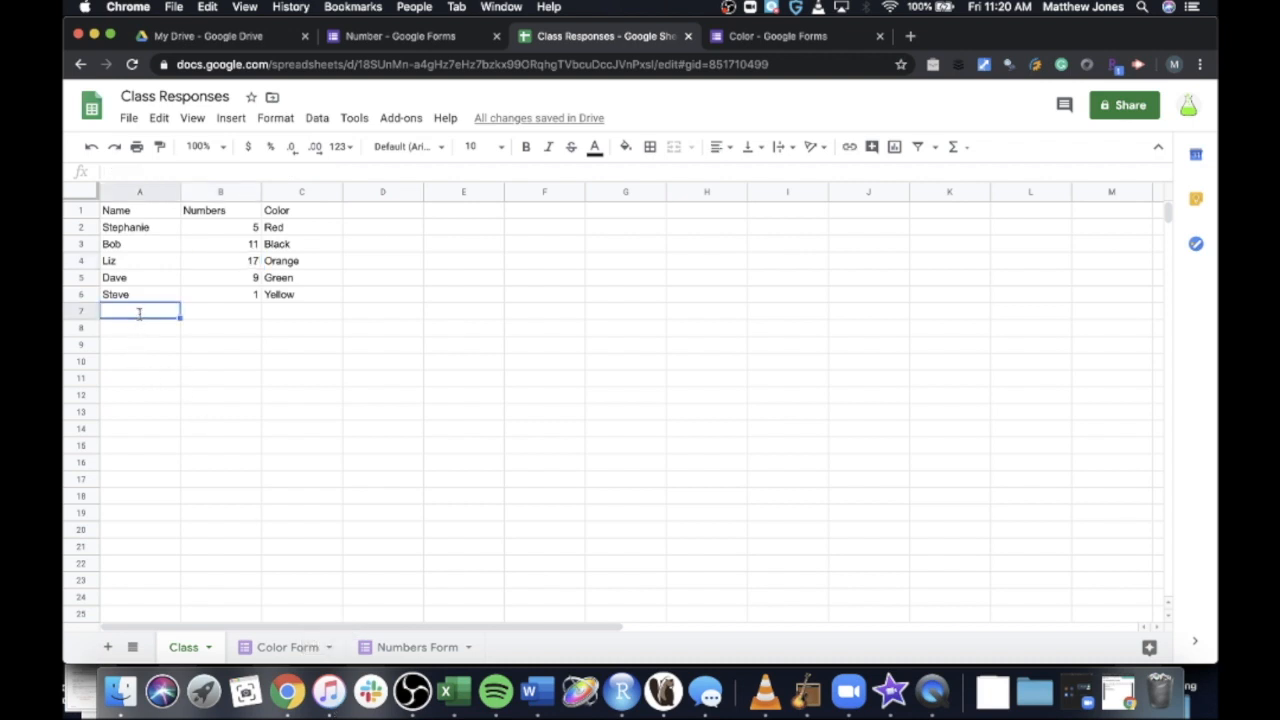
text(Susie)
key(Return)
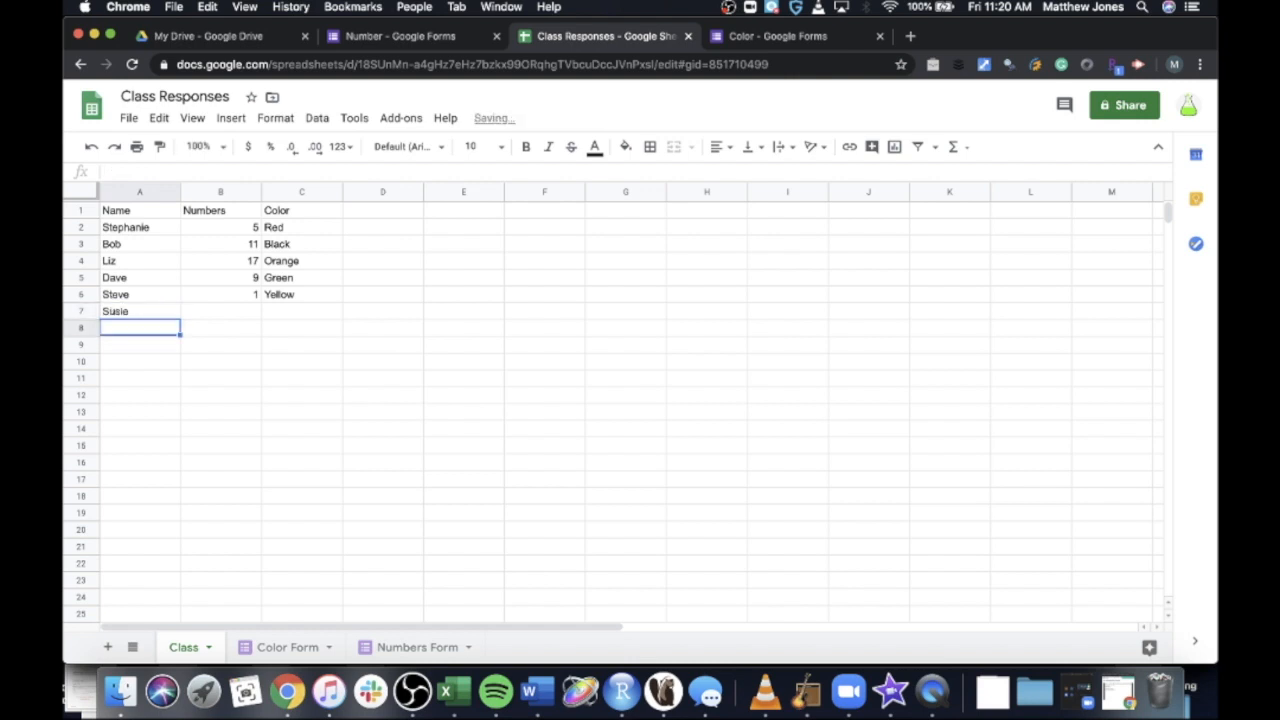
drag(250, 294, 342, 311)
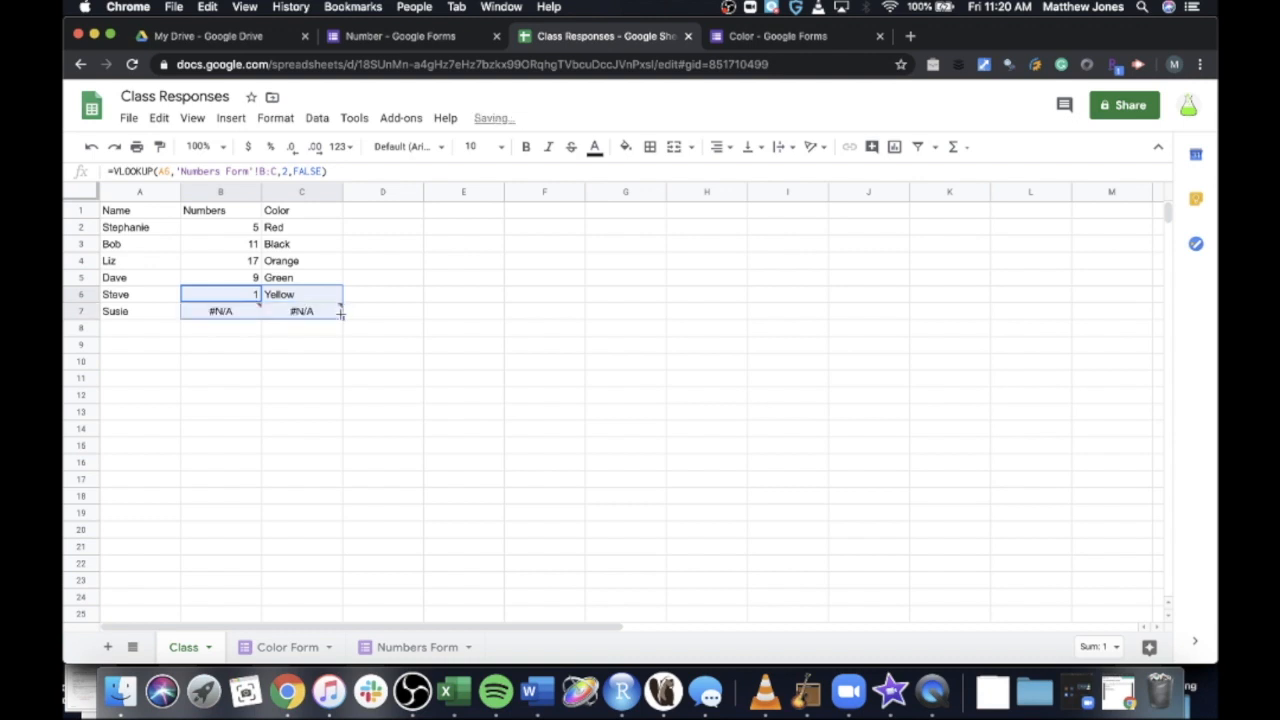
click(314, 394)
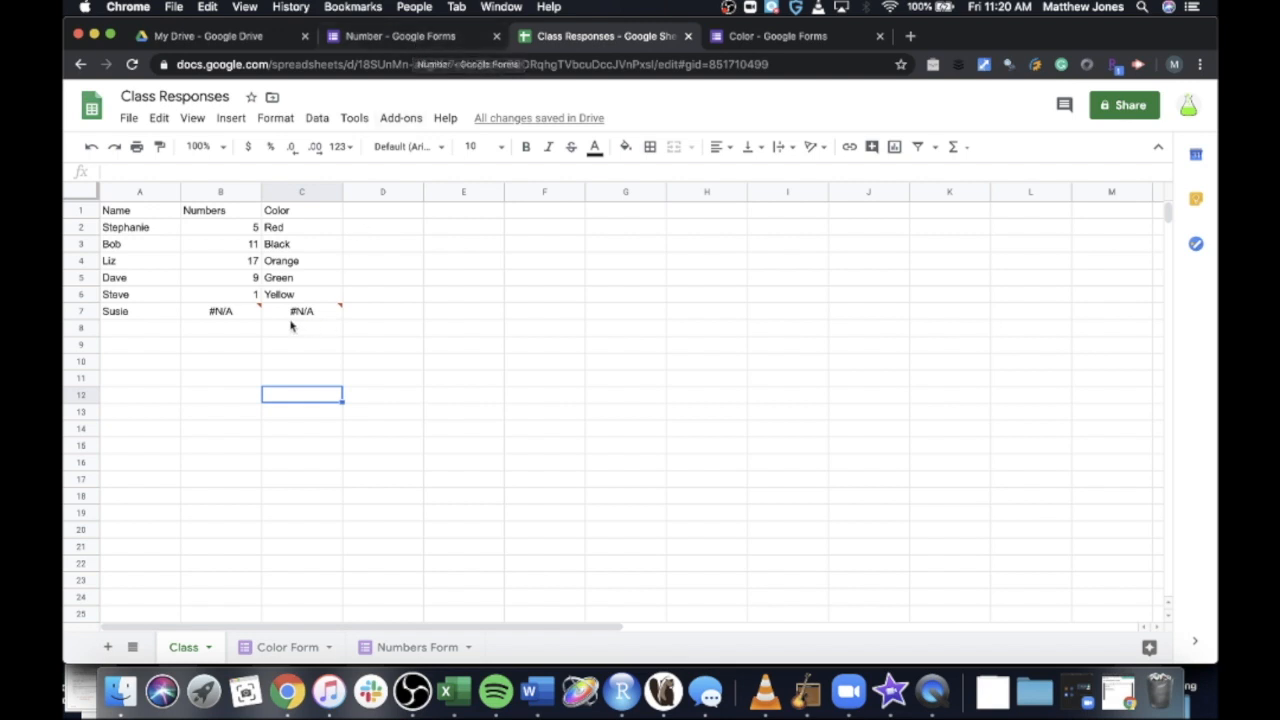
Step: Check the responses of the Number form and return to the Class Responses spreadsheet
mouse_move(250, 316)
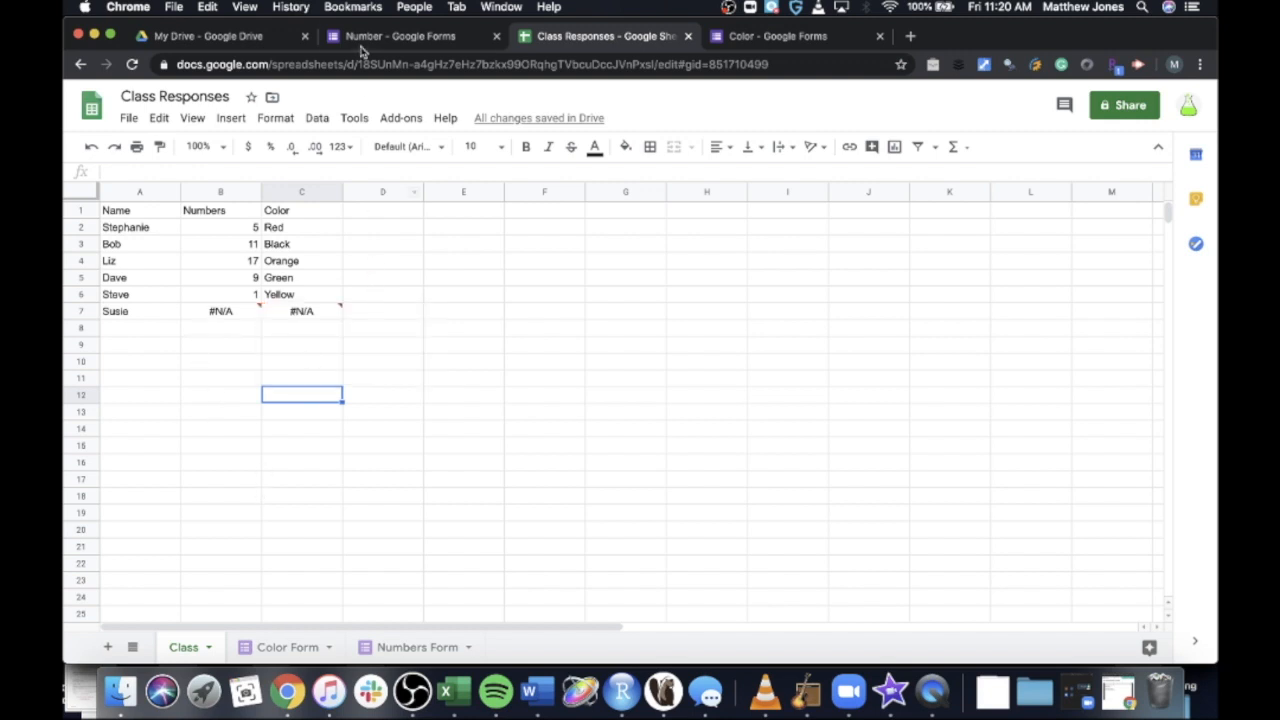
click(401, 37)
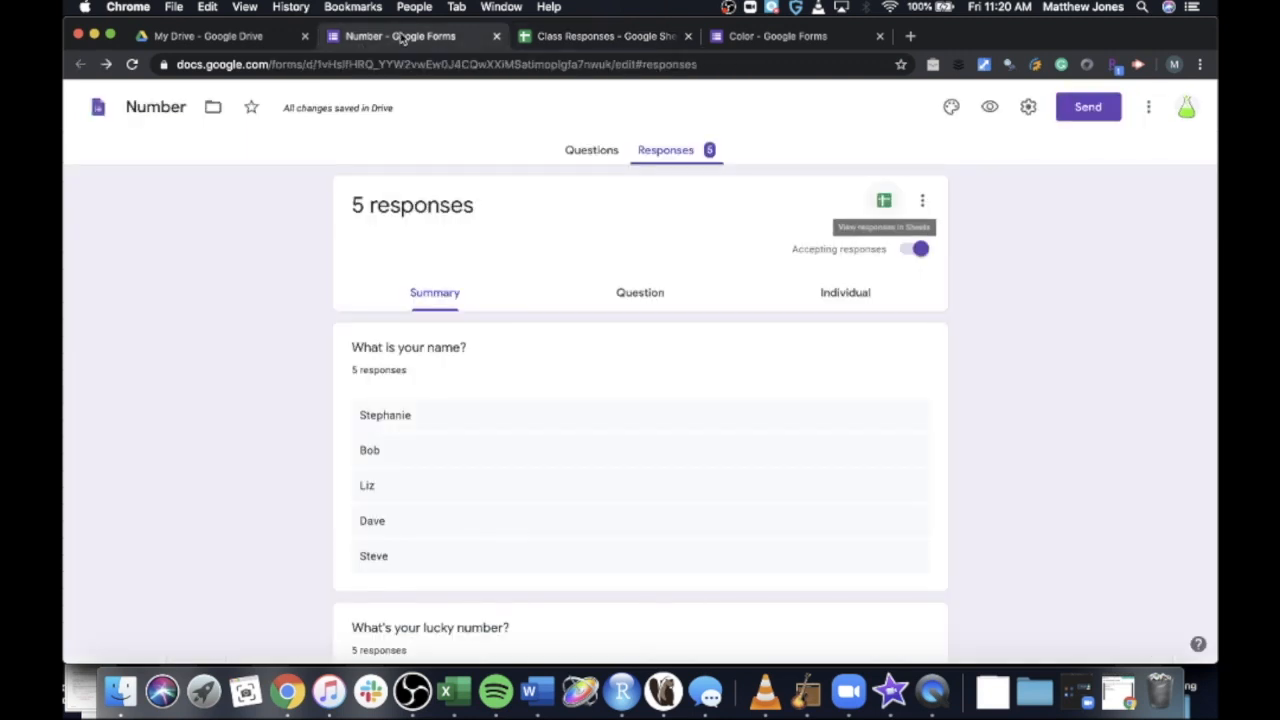
click(625, 44)
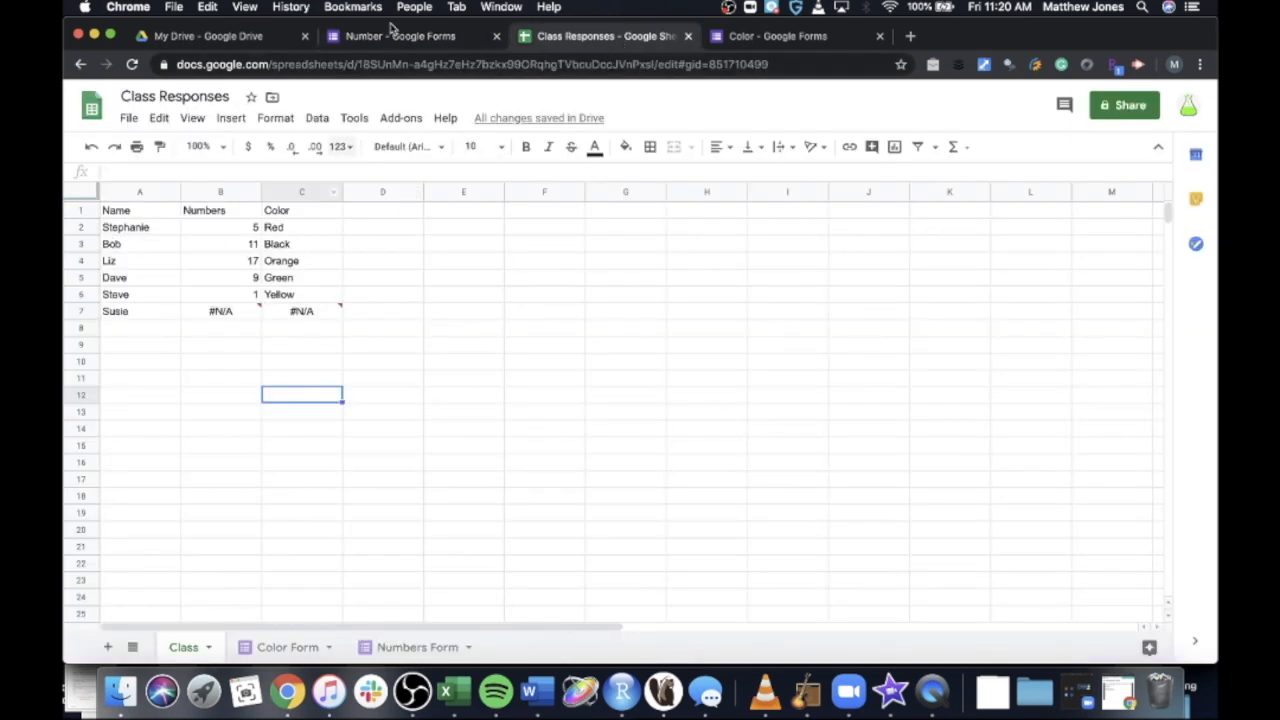